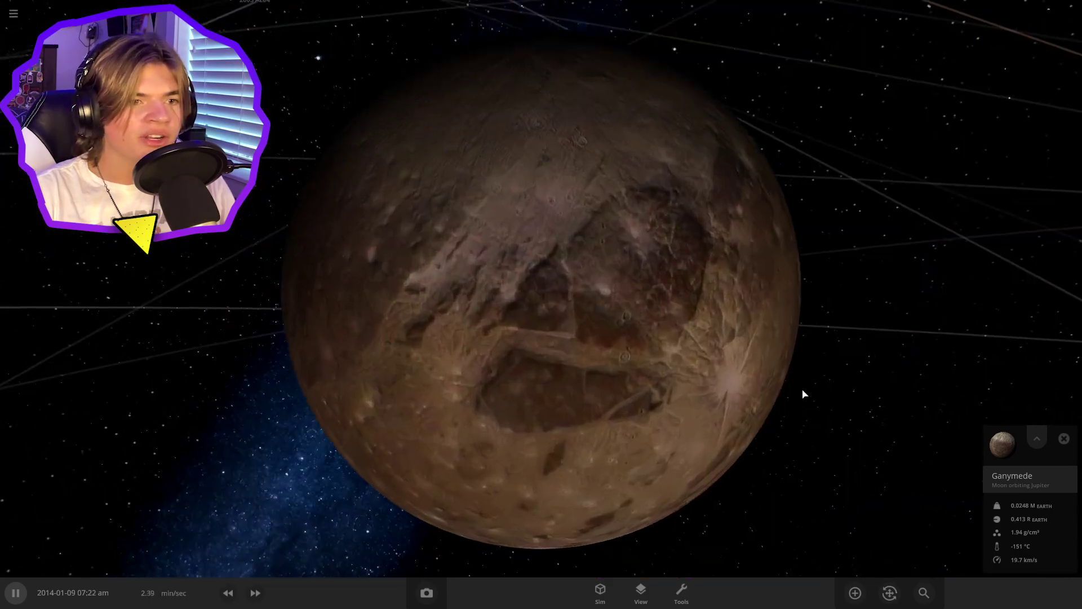
Examine Ganymede's surface and its material composition.
{"action": "left_click_drag", "start_coordinate": [801, 394], "coordinate": [769, 382]}
{"action": "scroll", "coordinate": [769, 382], "scroll_direction": "up", "scroll_amount": 1}
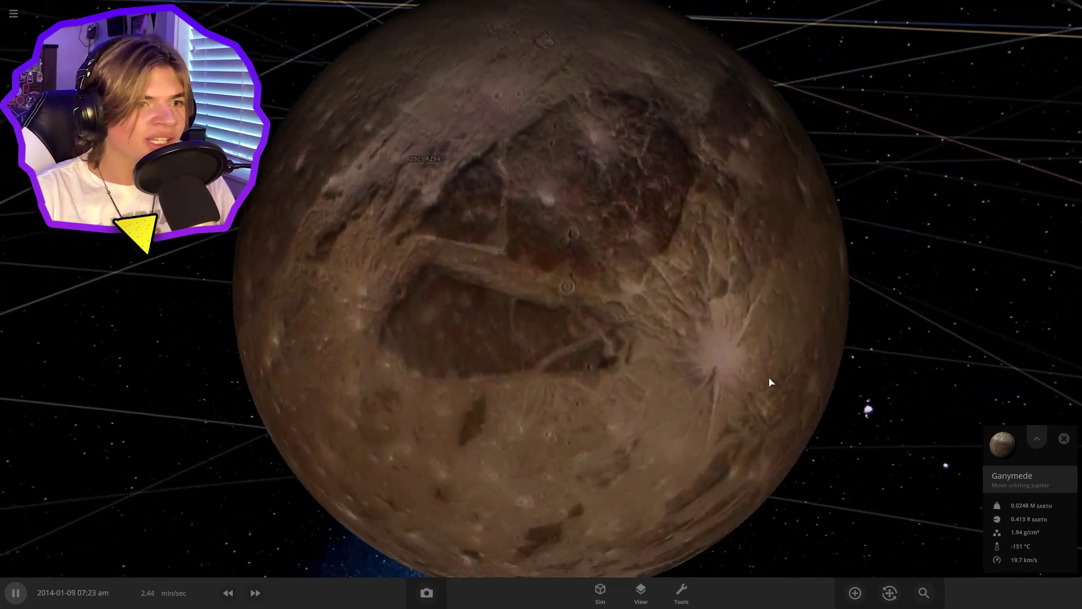
{"action": "scroll", "coordinate": [454, 280], "scroll_direction": "up", "scroll_amount": 2}
{"action": "scroll", "coordinate": [635, 343], "scroll_direction": "down", "scroll_amount": 3}
{"action": "left_click_drag", "start_coordinate": [635, 343], "coordinate": [599, 360]}
{"action": "scroll", "coordinate": [599, 359], "scroll_direction": "up", "scroll_amount": 3}
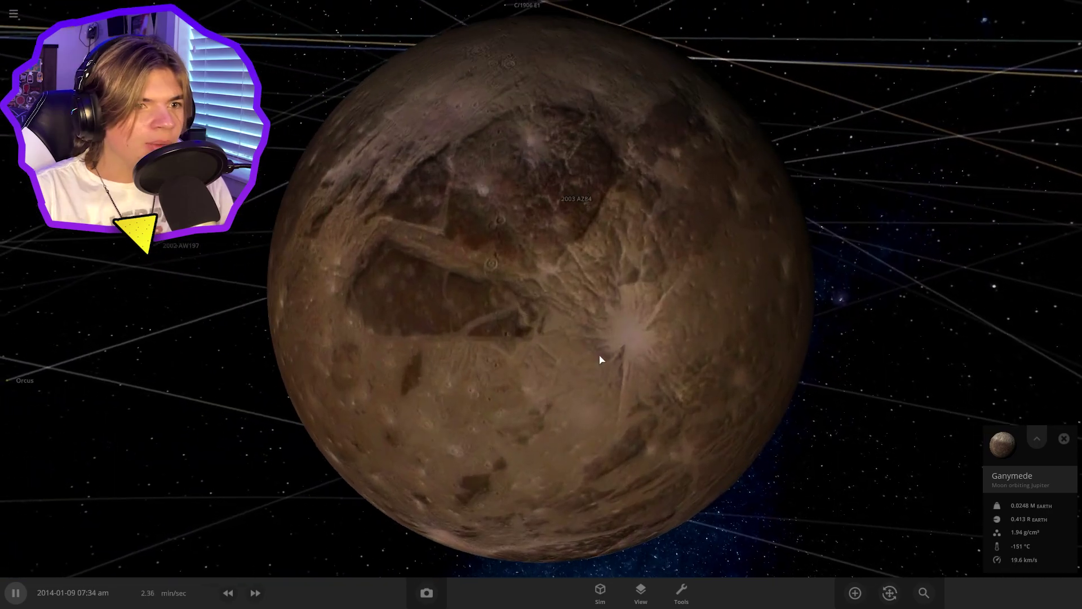
{"action": "scroll", "coordinate": [600, 363], "scroll_direction": "down", "scroll_amount": 4}
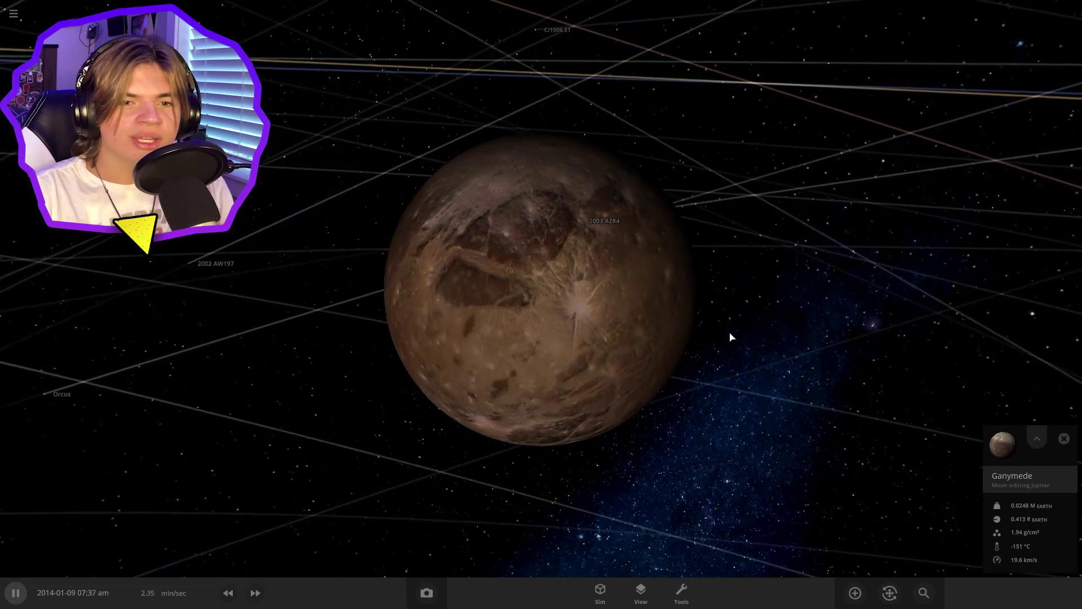
{"action": "left_click", "coordinate": [572, 315]}
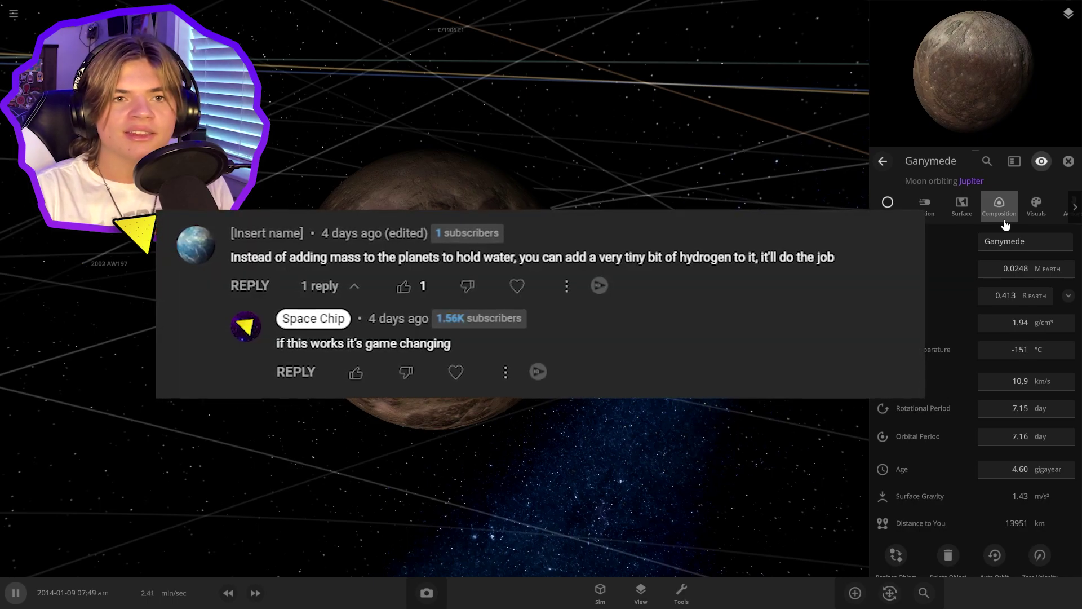
{"action": "left_click", "coordinate": [1005, 224]}
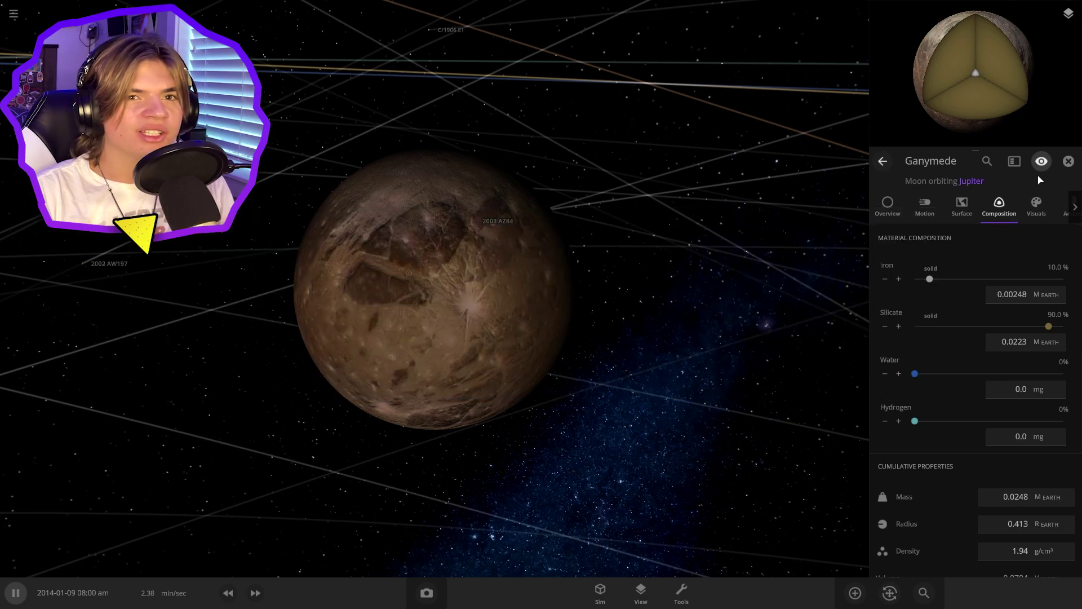
{"action": "left_click", "coordinate": [1069, 162]}
Spray hydrogen particles onto Ganymede's surface with the Material tool.
{"action": "left_click", "coordinate": [681, 591]}
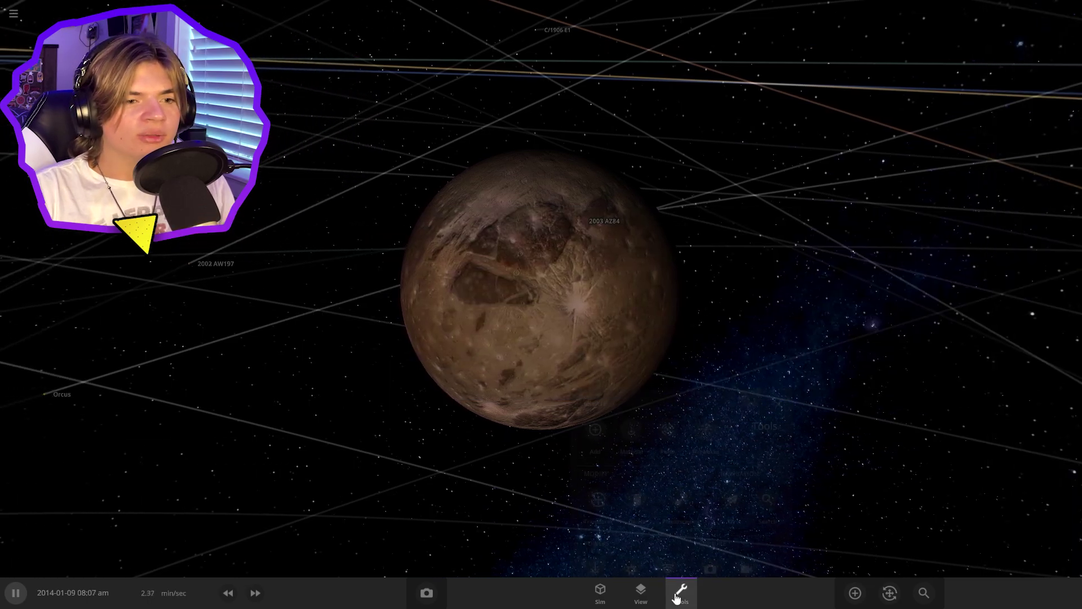
{"action": "left_click", "coordinate": [631, 399]}
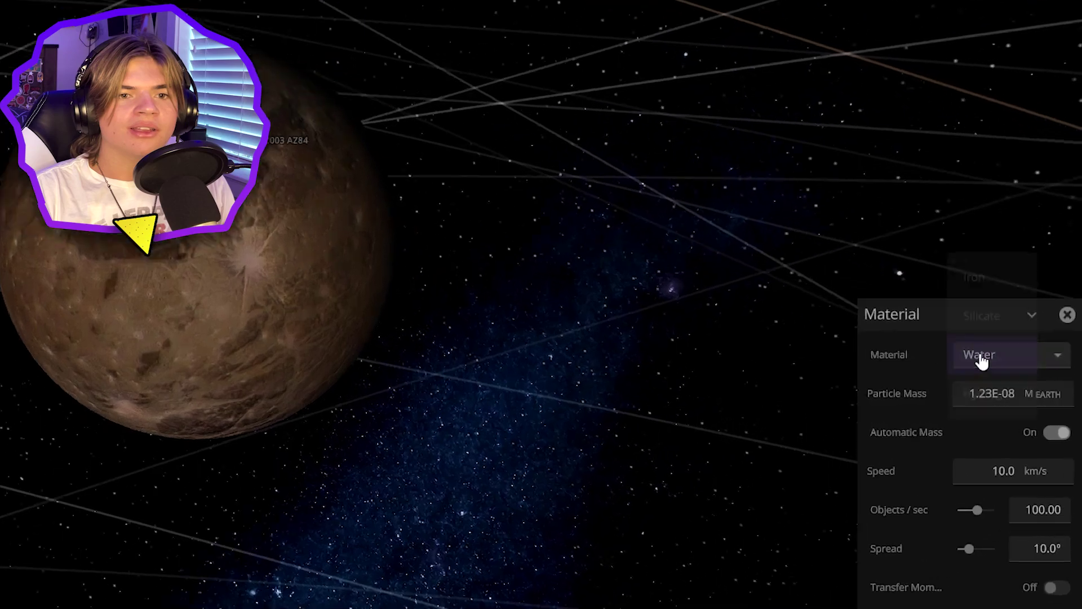
{"action": "left_click", "coordinate": [1017, 372]}
{"action": "left_click", "coordinate": [933, 395]}
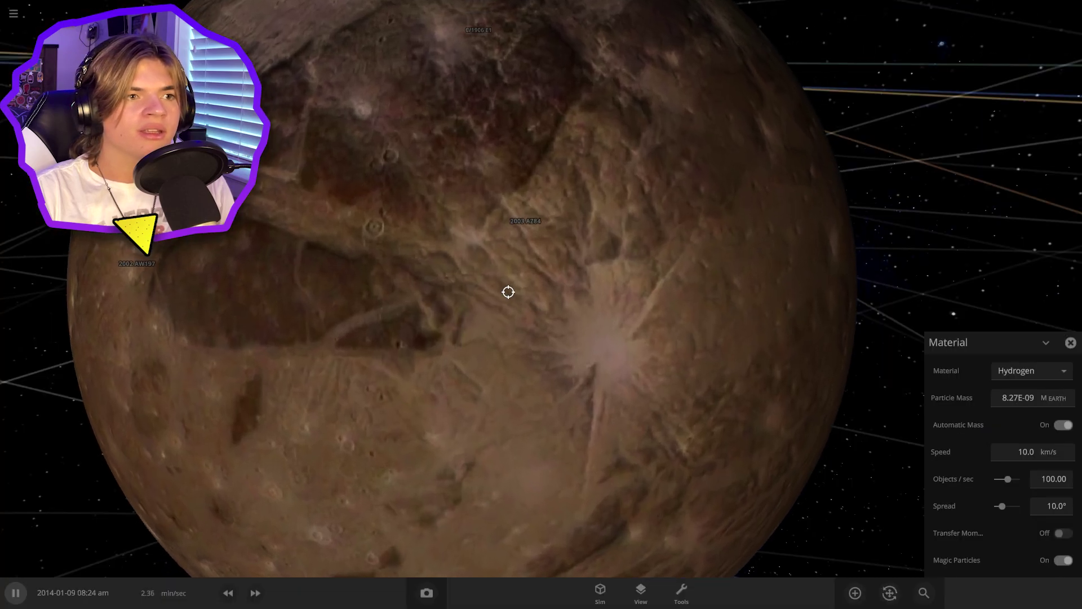
{"action": "left_click_drag", "start_coordinate": [509, 292], "coordinate": [508, 292]}
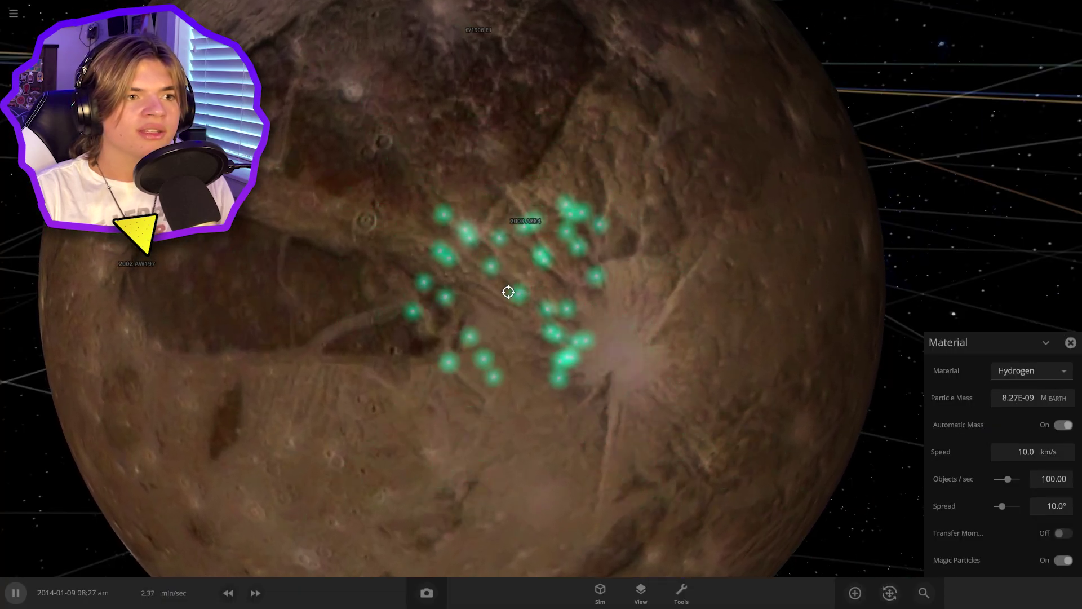
{"action": "mouse_move", "coordinate": [395, 297]}
{"action": "left_mouse_down"}
{"action": "mouse_move", "coordinate": [532, 423]}
{"action": "mouse_move", "coordinate": [490, 211]}
{"action": "mouse_move", "coordinate": [556, 343]}
{"action": "left_mouse_up"}
{"action": "scroll", "coordinate": [556, 340], "scroll_direction": "down", "scroll_amount": 3}
{"action": "right_click_drag", "start_coordinate": [555, 338], "coordinate": [665, 383]}
{"action": "key", "text": "Escape"}
Show Ganymede's composition, then set the Material tool to water and spray water particles across the moon's surface.
{"action": "left_click", "coordinate": [595, 328]}
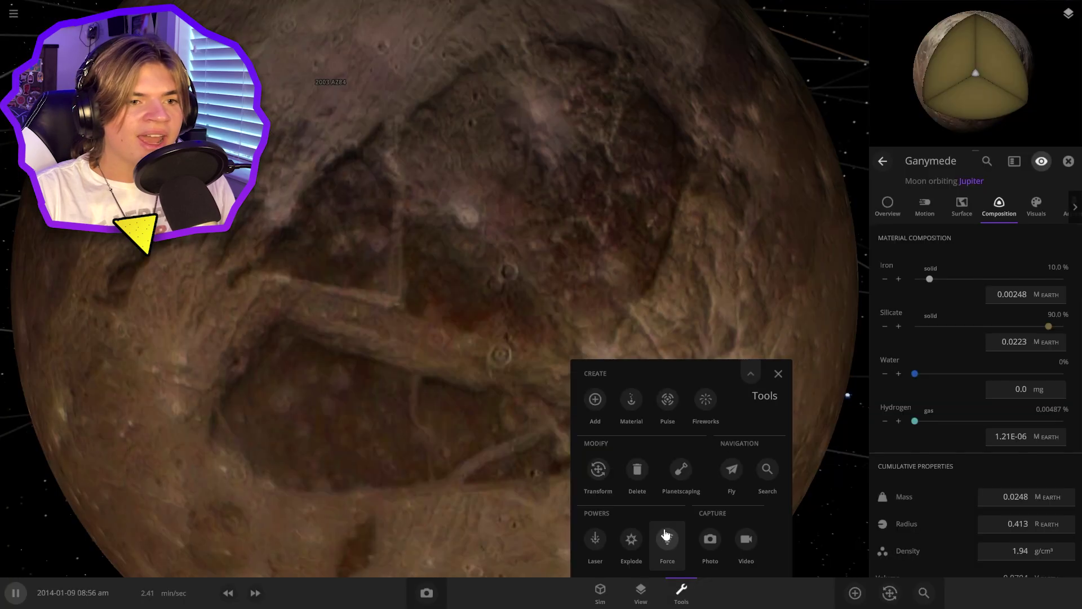
{"action": "left_click", "coordinate": [639, 404]}
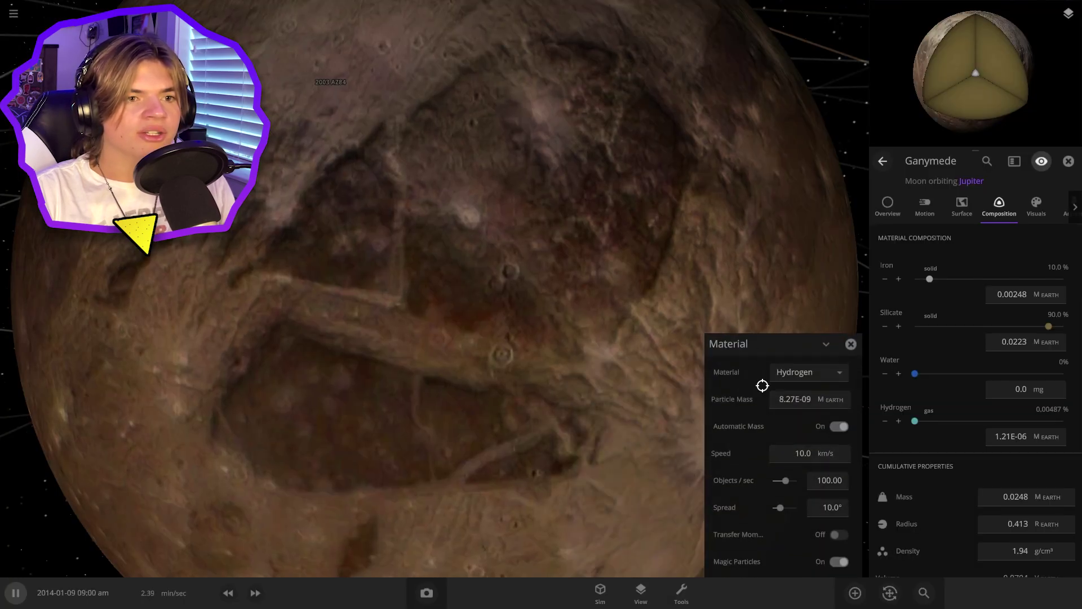
{"action": "left_click", "coordinate": [788, 374]}
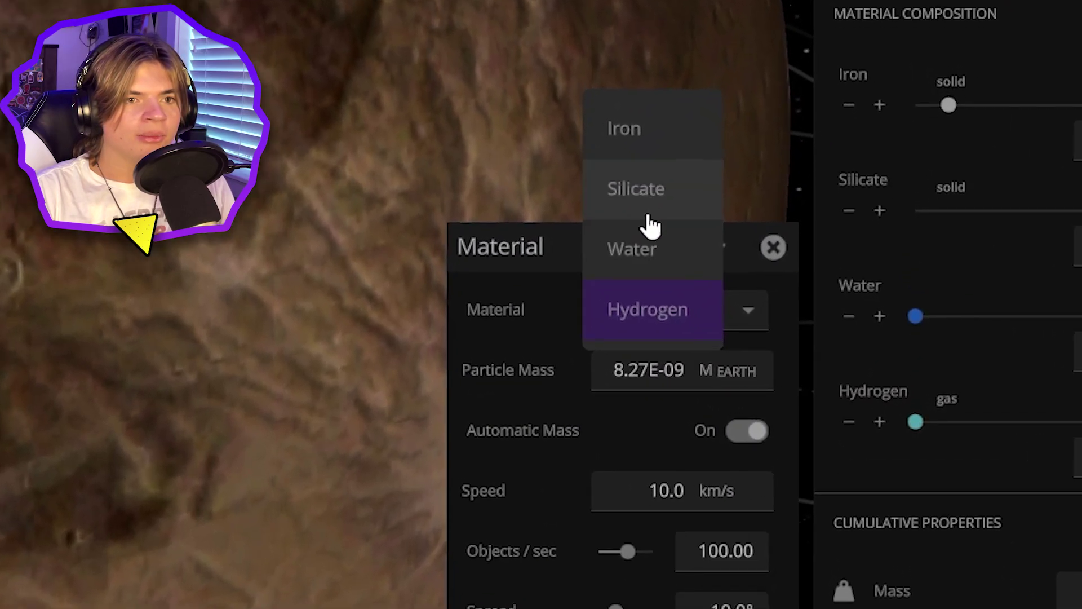
{"action": "left_click", "coordinate": [642, 248]}
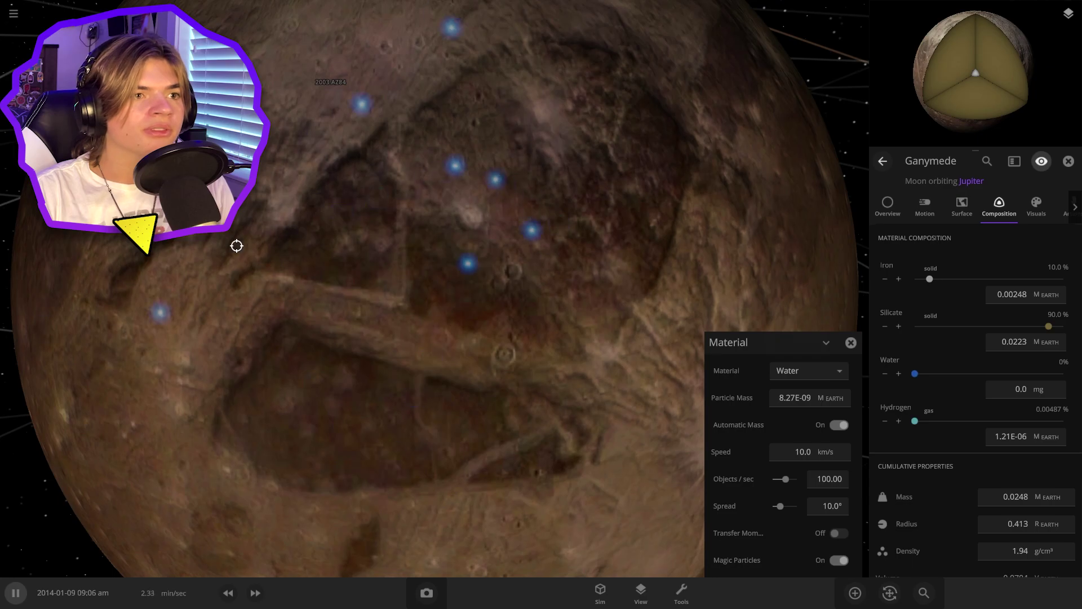
{"action": "mouse_move", "coordinate": [237, 245]}
{"action": "left_mouse_down"}
{"action": "mouse_move", "coordinate": [355, 468]}
{"action": "mouse_move", "coordinate": [442, 439]}
{"action": "mouse_move", "coordinate": [491, 440]}
{"action": "left_mouse_up"}
{"action": "scroll", "coordinate": [377, 459], "scroll_direction": "down", "scroll_amount": 4}
{"action": "scroll", "coordinate": [420, 444], "scroll_direction": "up", "scroll_amount": 4}
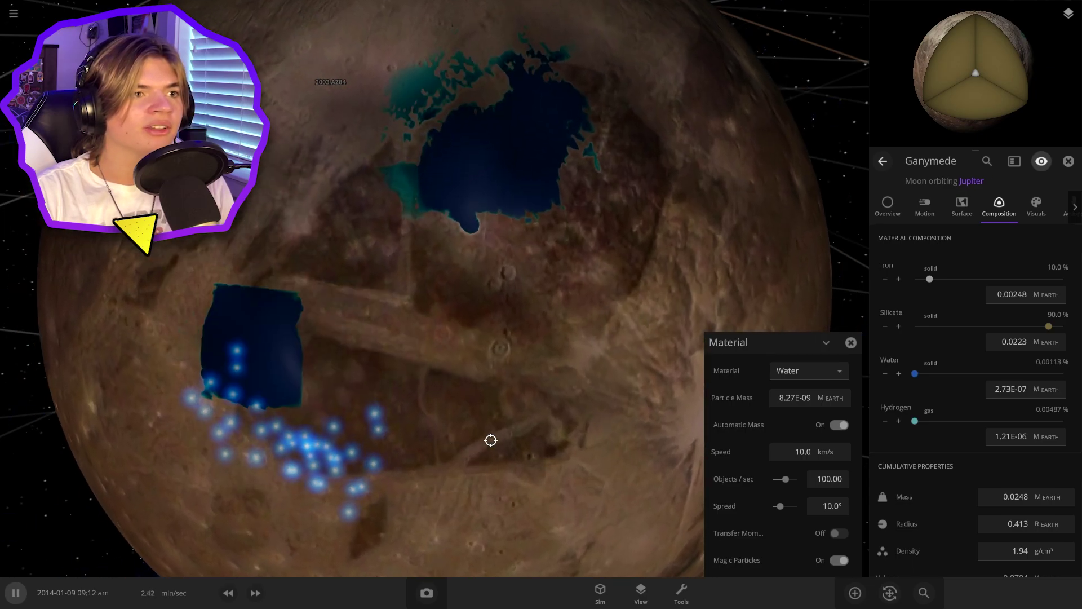
{"action": "scroll", "coordinate": [502, 439], "scroll_direction": "down", "scroll_amount": 2}
{"action": "mouse_move", "coordinate": [514, 440]}
{"action": "left_mouse_down"}
{"action": "mouse_move", "coordinate": [495, 198]}
{"action": "mouse_move", "coordinate": [288, 377]}
{"action": "left_mouse_up"}
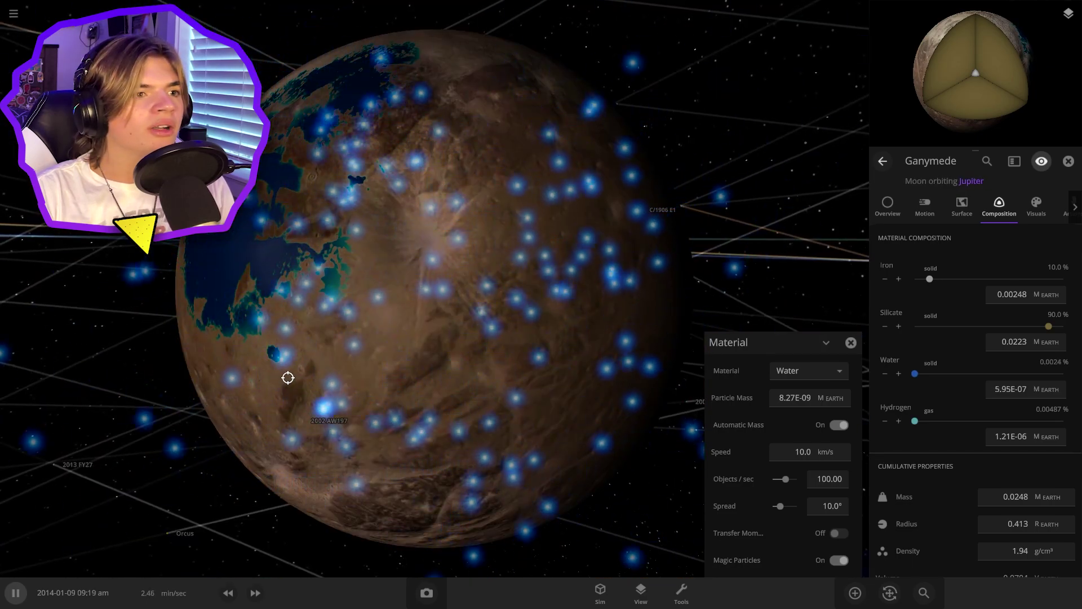
{"action": "scroll", "coordinate": [316, 386], "scroll_direction": "down", "scroll_amount": 3}
{"action": "key", "text": "Escape"}
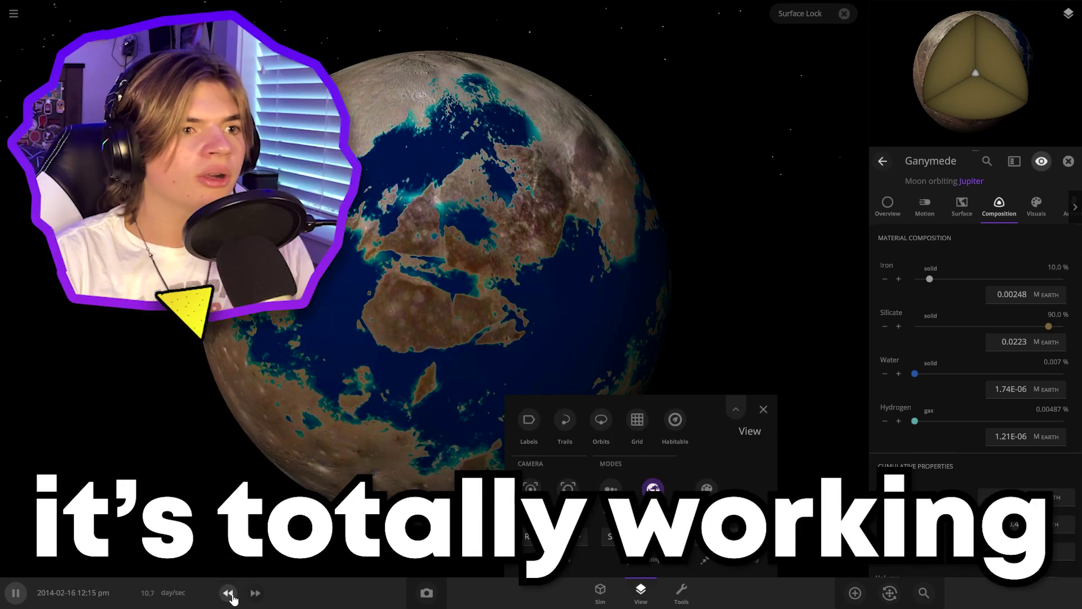
Slow the target simulation speed to 20.6 min/sec and close the view settings.
{"action": "left_click", "coordinate": [229, 593]}
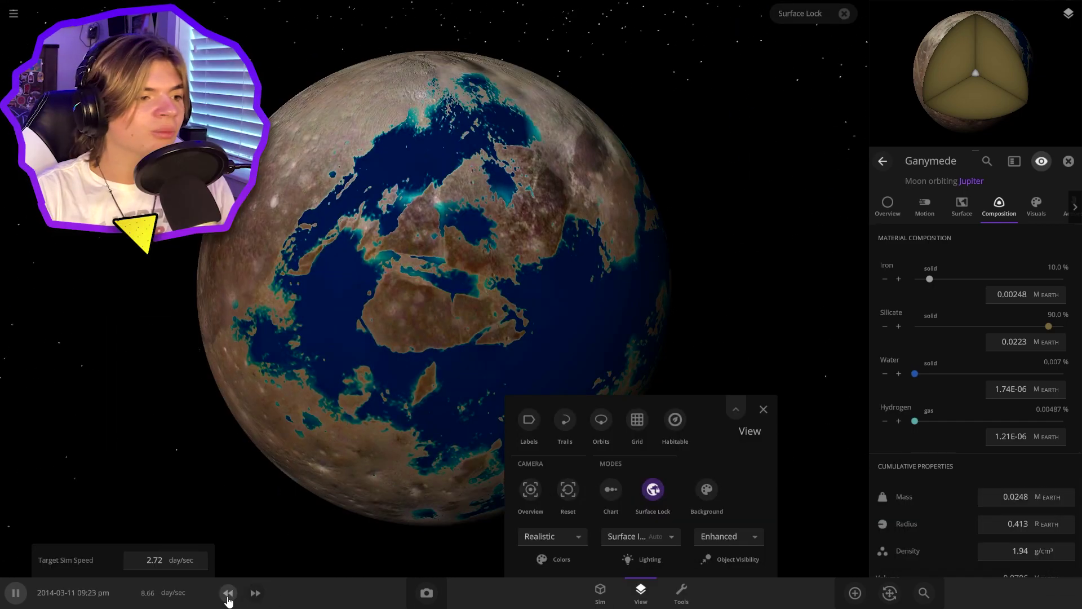
{"action": "left_click", "coordinate": [228, 594]}
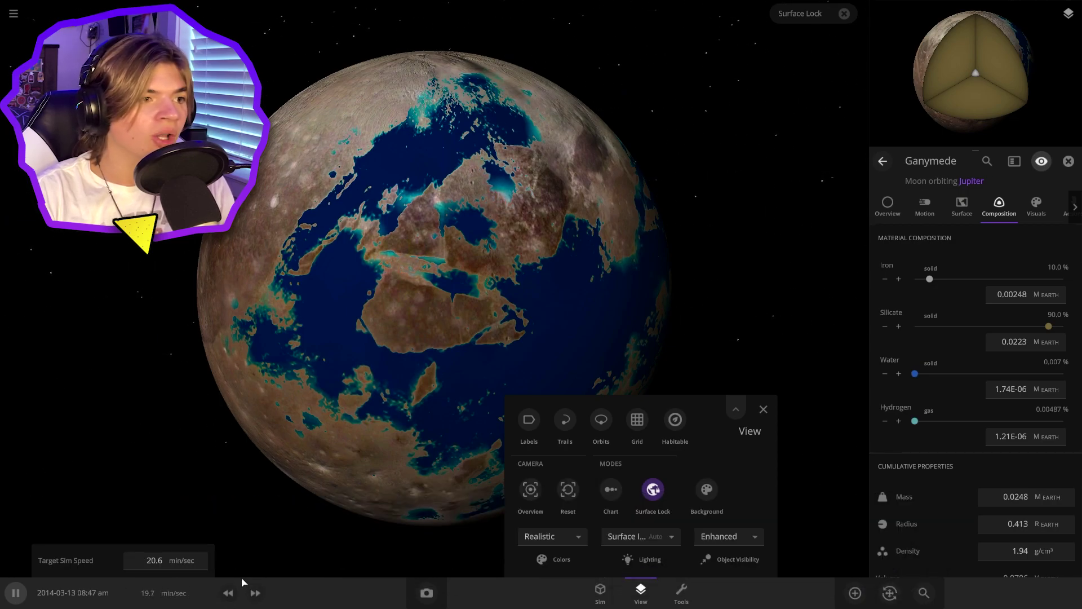
{"action": "left_click", "coordinate": [763, 409]}
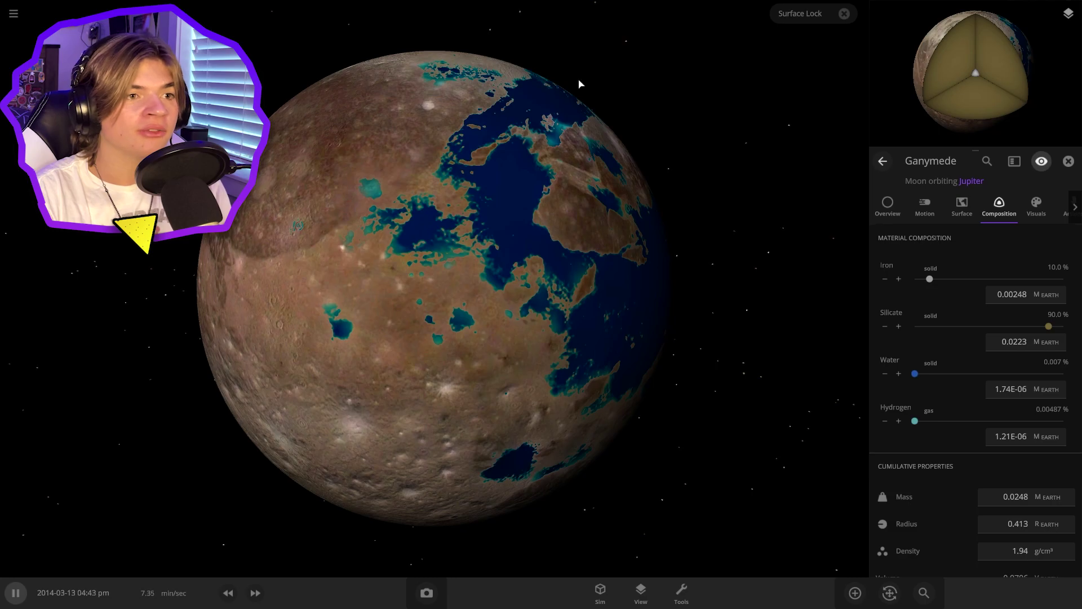
Spray more water particles with the Material tool around all sides of Ganymede to spread its oceans.
{"action": "left_click_drag", "start_coordinate": [579, 84], "coordinate": [662, 348]}
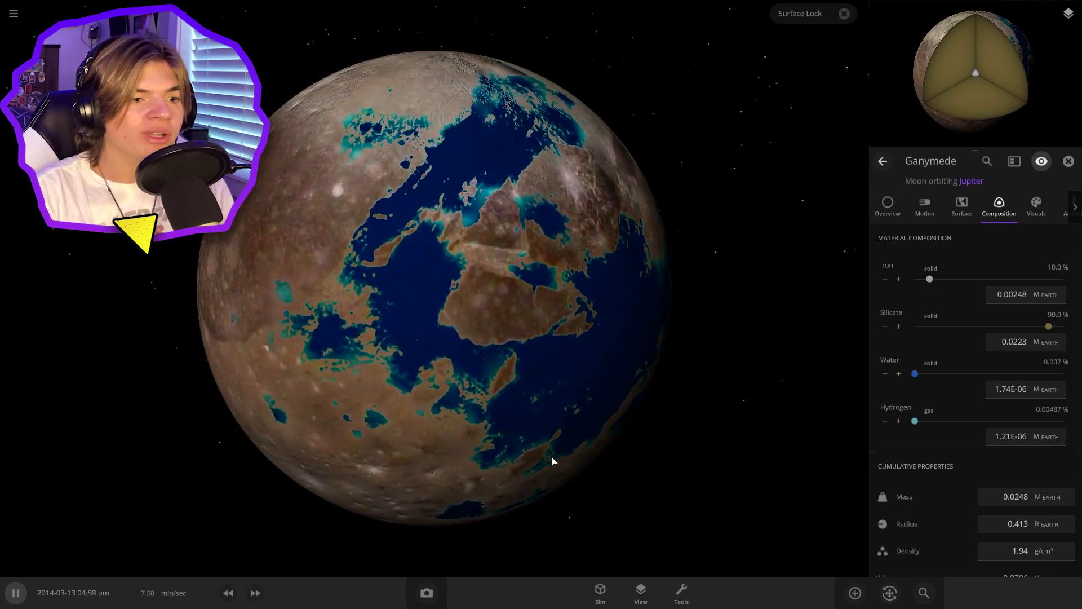
{"action": "left_click", "coordinate": [682, 591]}
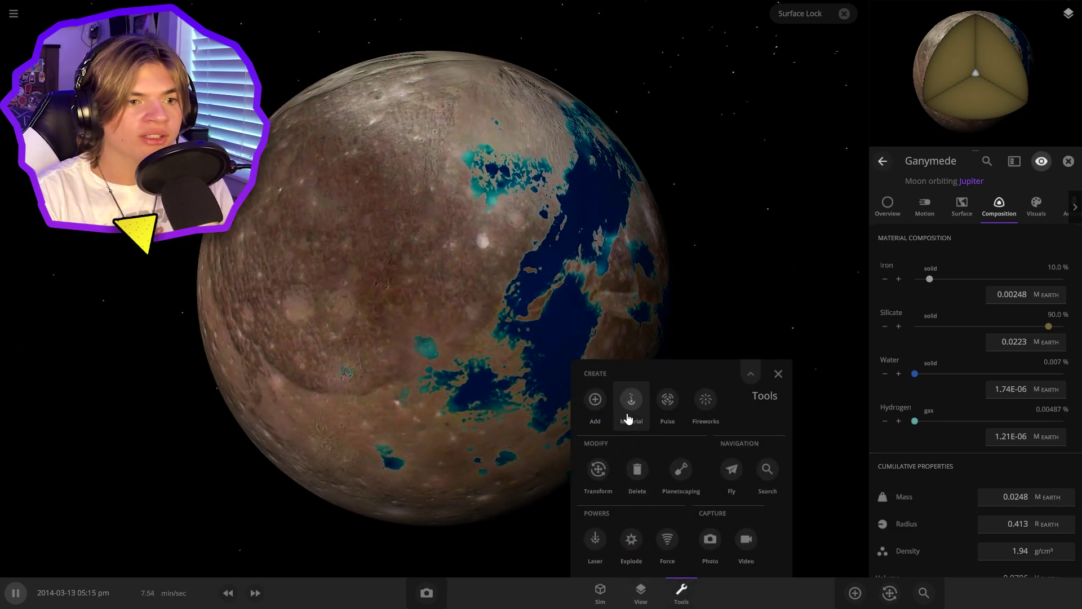
{"action": "left_click", "coordinate": [628, 418]}
{"action": "mouse_move", "coordinate": [582, 434]}
{"action": "left_mouse_down"}
{"action": "mouse_move", "coordinate": [297, 321]}
{"action": "mouse_move", "coordinate": [501, 198]}
{"action": "mouse_move", "coordinate": [379, 342]}
{"action": "left_mouse_up"}
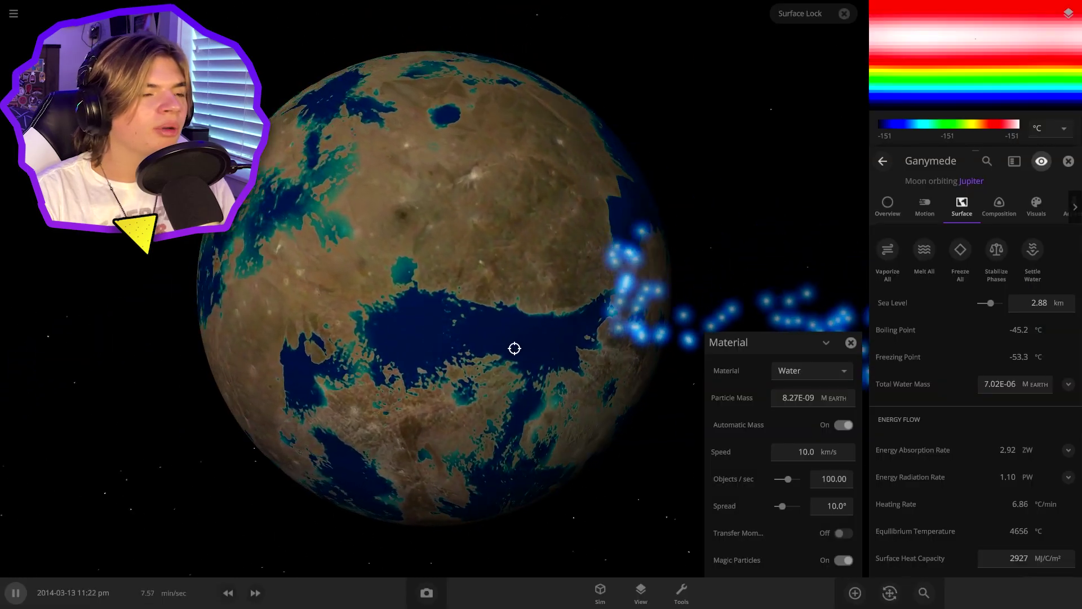
{"action": "left_click_drag", "start_coordinate": [515, 349], "coordinate": [454, 303]}
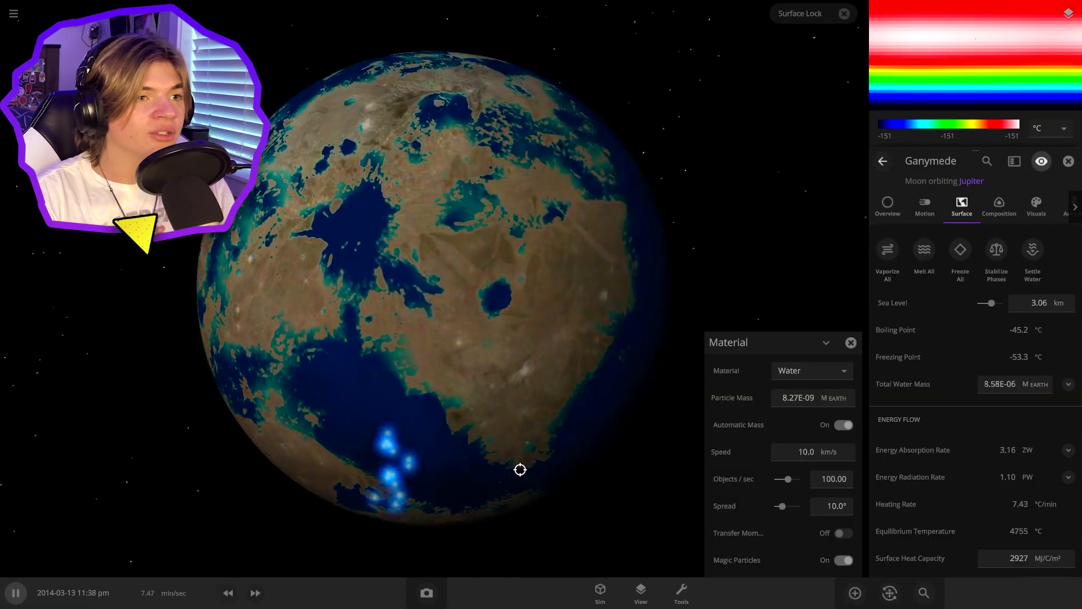
{"action": "left_click_drag", "start_coordinate": [599, 276], "coordinate": [365, 378]}
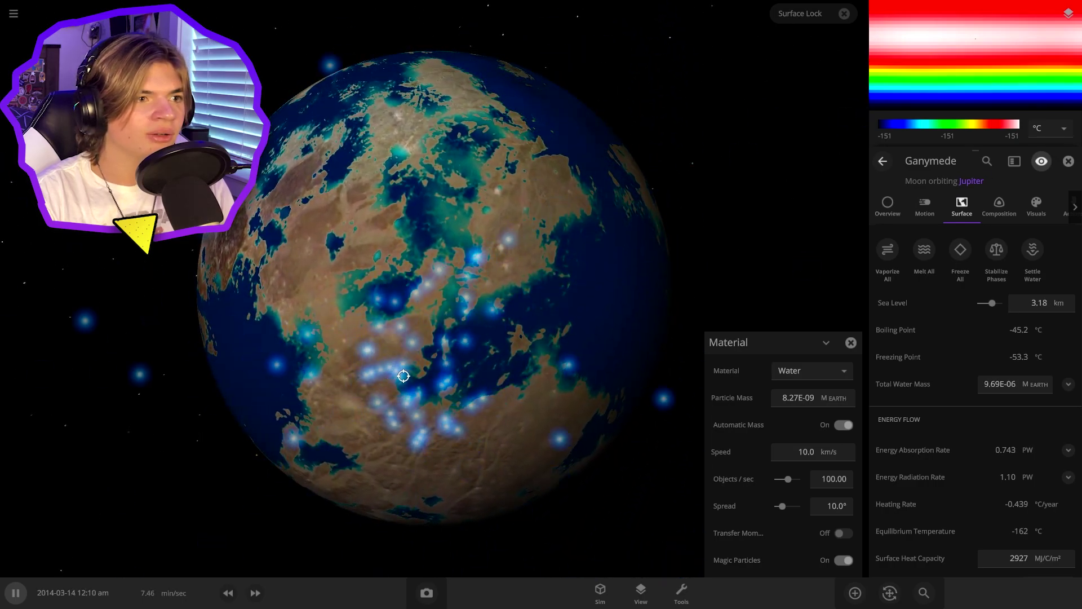
{"action": "mouse_move", "coordinate": [389, 343]}
{"action": "left_mouse_down"}
{"action": "mouse_move", "coordinate": [609, 290]}
{"action": "mouse_move", "coordinate": [482, 275]}
{"action": "left_mouse_up"}
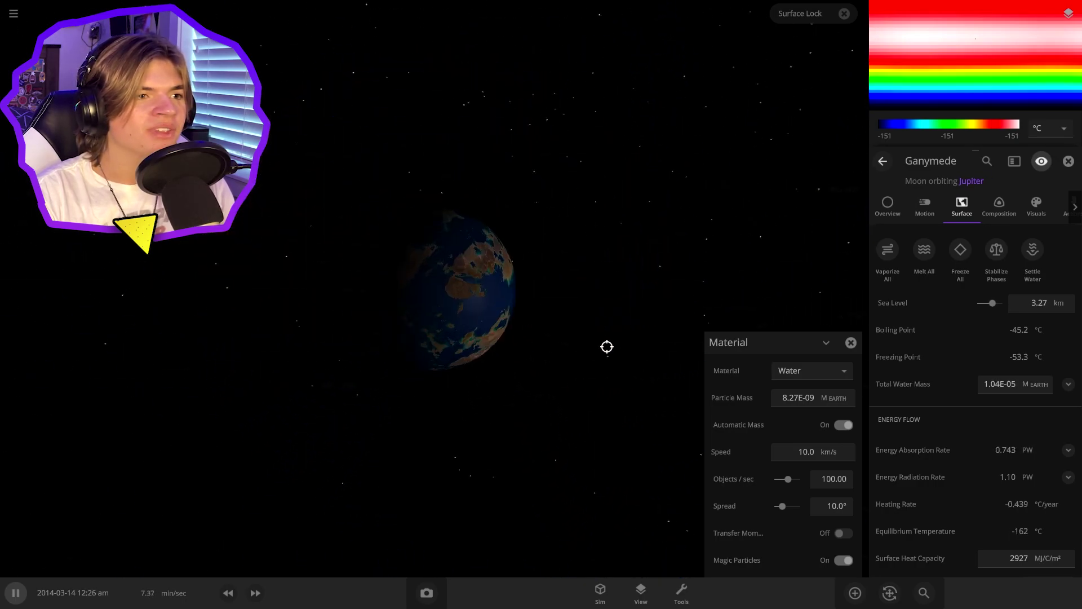
{"action": "scroll", "coordinate": [607, 346], "scroll_direction": "up", "scroll_amount": 10}
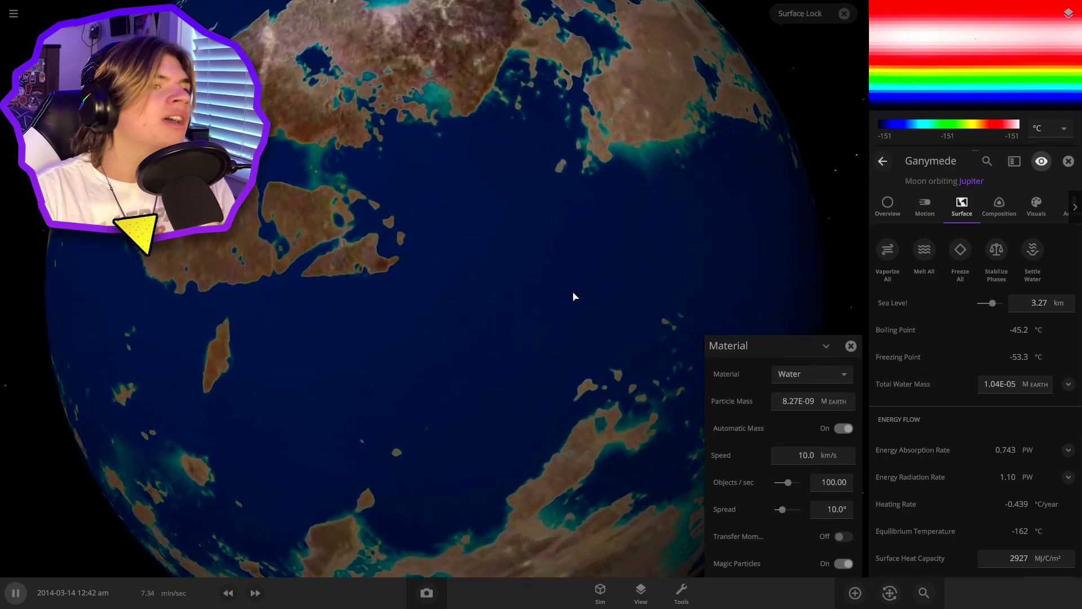
{"action": "key", "text": "Escape"}
Set Ganymede's atmosphere mass to 1.00 in the Earth-based unit.
{"action": "scroll", "coordinate": [572, 286], "scroll_direction": "down", "scroll_amount": 4}
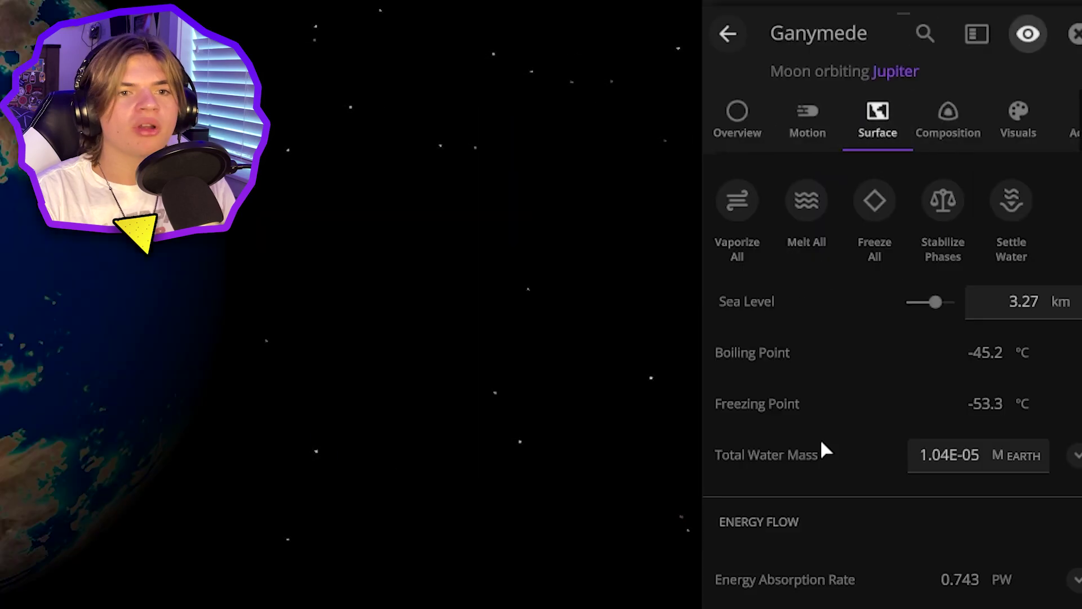
{"action": "scroll", "coordinate": [823, 451], "scroll_direction": "down", "scroll_amount": 5}
{"action": "left_click", "coordinate": [1006, 386]}
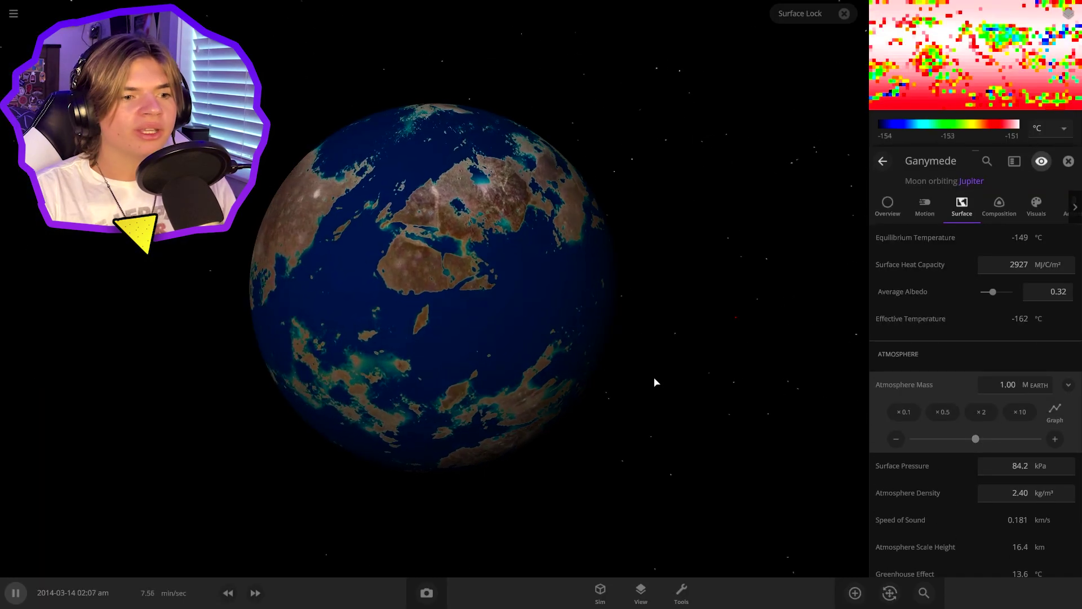
{"action": "scroll", "coordinate": [634, 383], "scroll_direction": "down", "scroll_amount": 5}
{"action": "scroll", "coordinate": [606, 384], "scroll_direction": "up", "scroll_amount": 3}
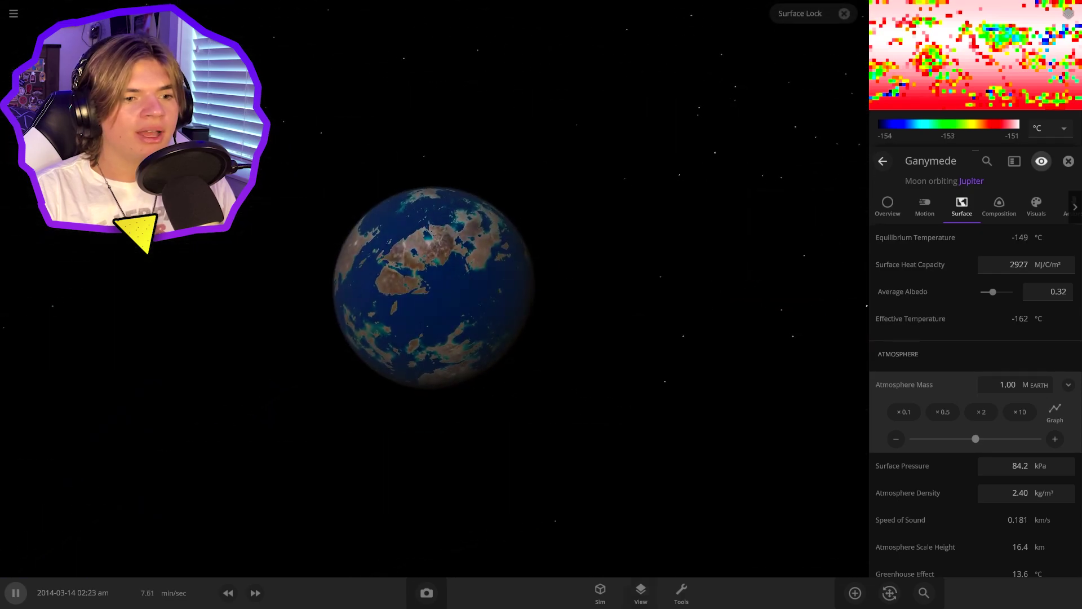
Release Surface Lock, show labels and trails, and set the lighting to Realistic to inspect Ganymede's new atmosphere.
{"action": "left_click", "coordinate": [645, 595]}
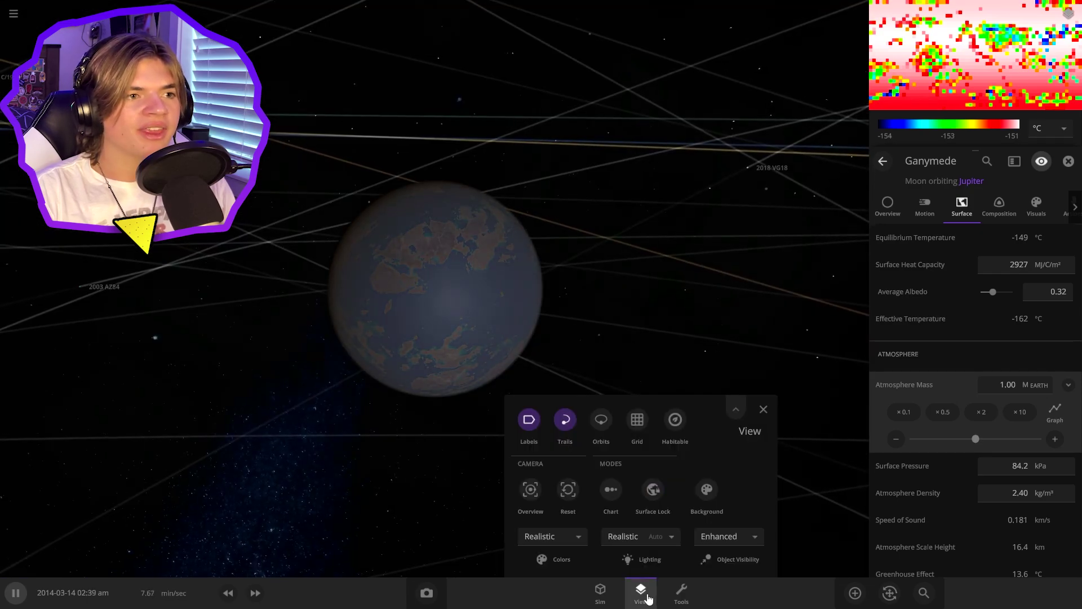
{"action": "left_click", "coordinate": [646, 595]}
{"action": "scroll", "coordinate": [541, 394], "scroll_direction": "up", "scroll_amount": 3}
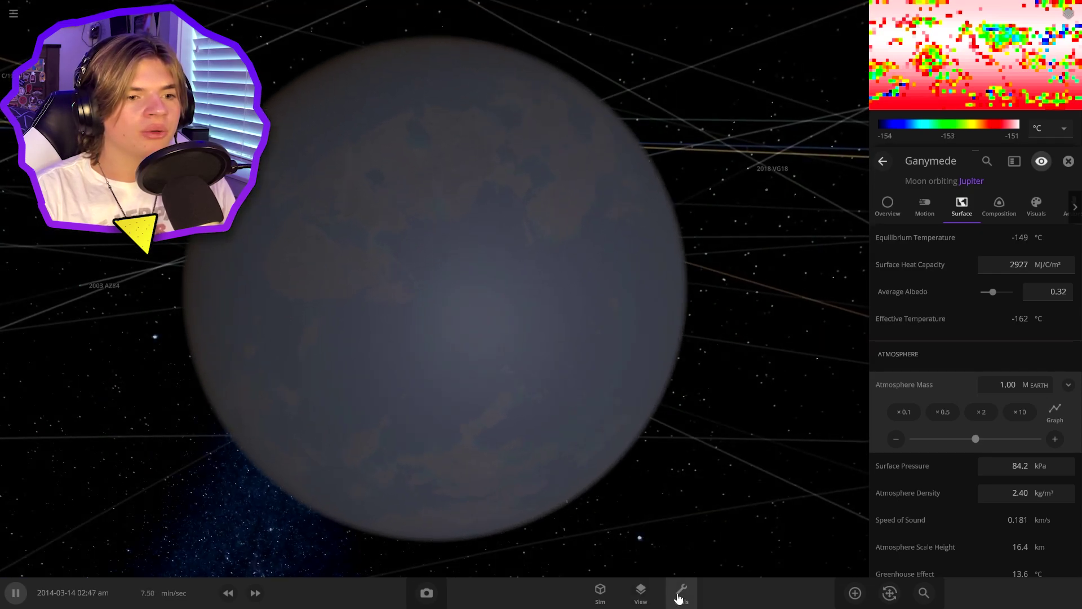
{"action": "scroll", "coordinate": [681, 606], "scroll_direction": "down", "scroll_amount": 2}
{"action": "left_click_drag", "start_coordinate": [789, 417], "coordinate": [1073, 231]}
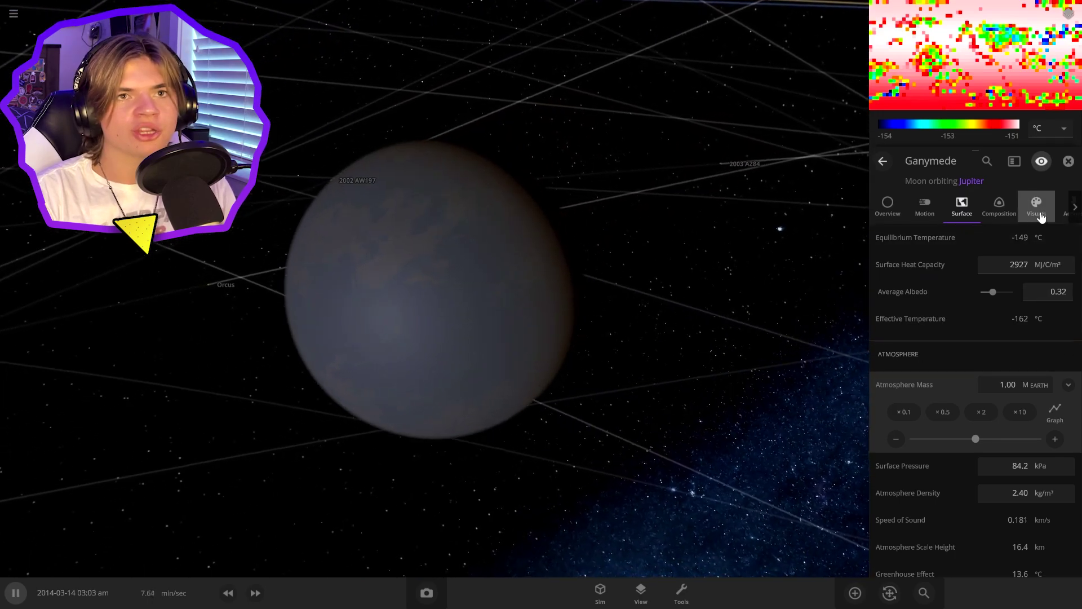
{"action": "left_click_drag", "start_coordinate": [811, 348], "coordinate": [681, 363]}
{"action": "scroll", "coordinate": [681, 362], "scroll_direction": "up", "scroll_amount": 3}
{"action": "scroll", "coordinate": [771, 411], "scroll_direction": "down", "scroll_amount": 3}
{"action": "left_click_drag", "start_coordinate": [645, 393], "coordinate": [717, 411]}
Give Ganymede's atmosphere a custom white colour and set its opacity to 33.5 %.
{"action": "left_click", "coordinate": [1036, 207]}
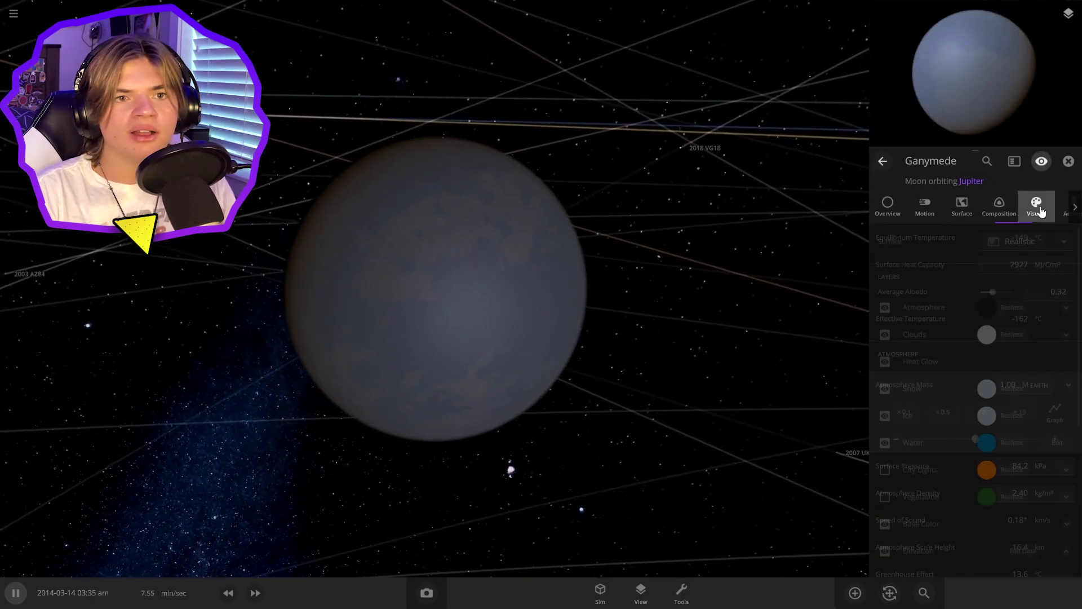
{"action": "left_click", "coordinate": [986, 305]}
{"action": "left_click_drag", "start_coordinate": [860, 380], "coordinate": [802, 220]}
{"action": "left_click", "coordinate": [1066, 307]}
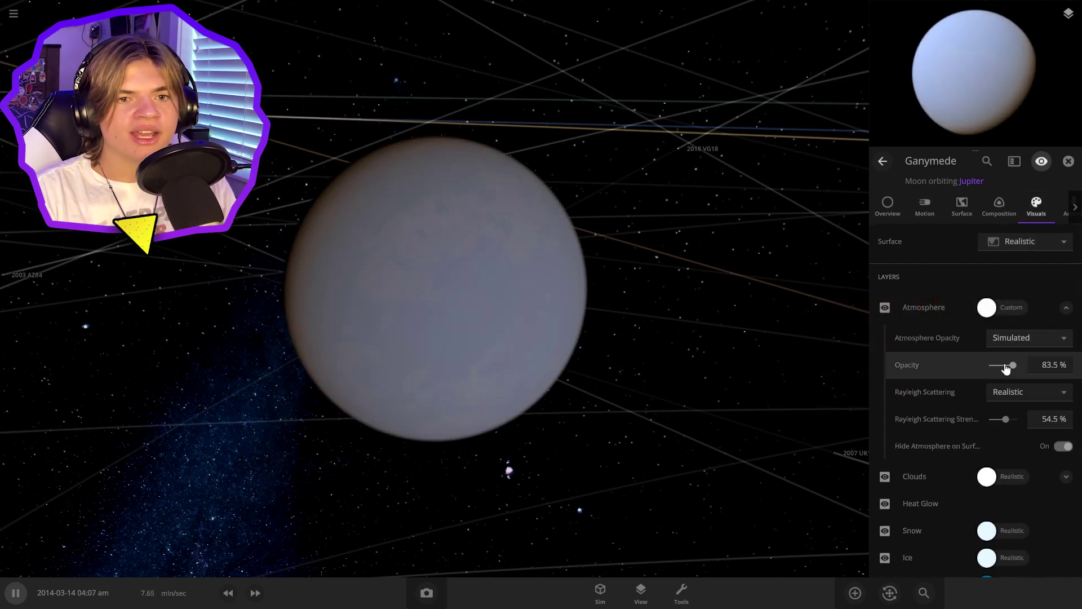
{"action": "left_click_drag", "start_coordinate": [1007, 363], "coordinate": [1000, 364]}
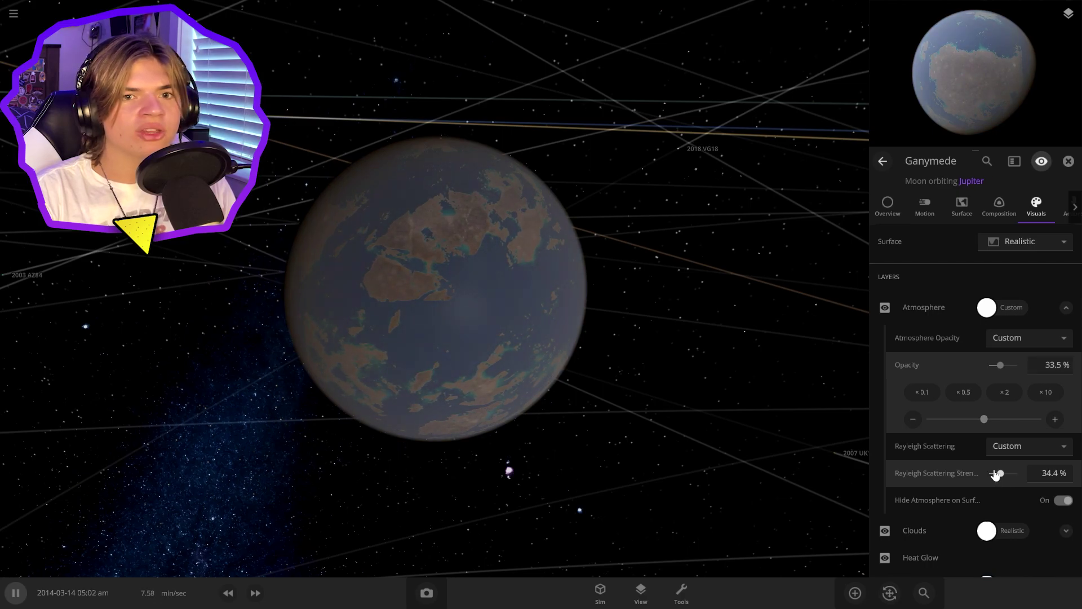
Give Ganymede fluffy clouds at 100 % coverage and a light cyan atmosphere with 35.7 % opacity and 100 % Rayleigh scattering strength.
{"action": "left_click", "coordinate": [1067, 307]}
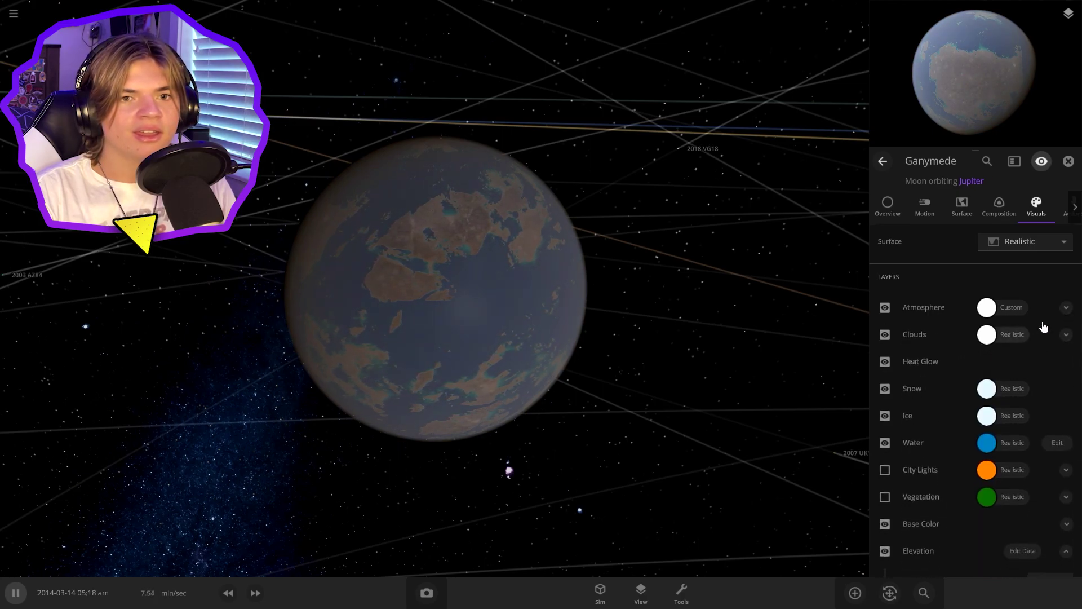
{"action": "left_click", "coordinate": [1065, 334]}
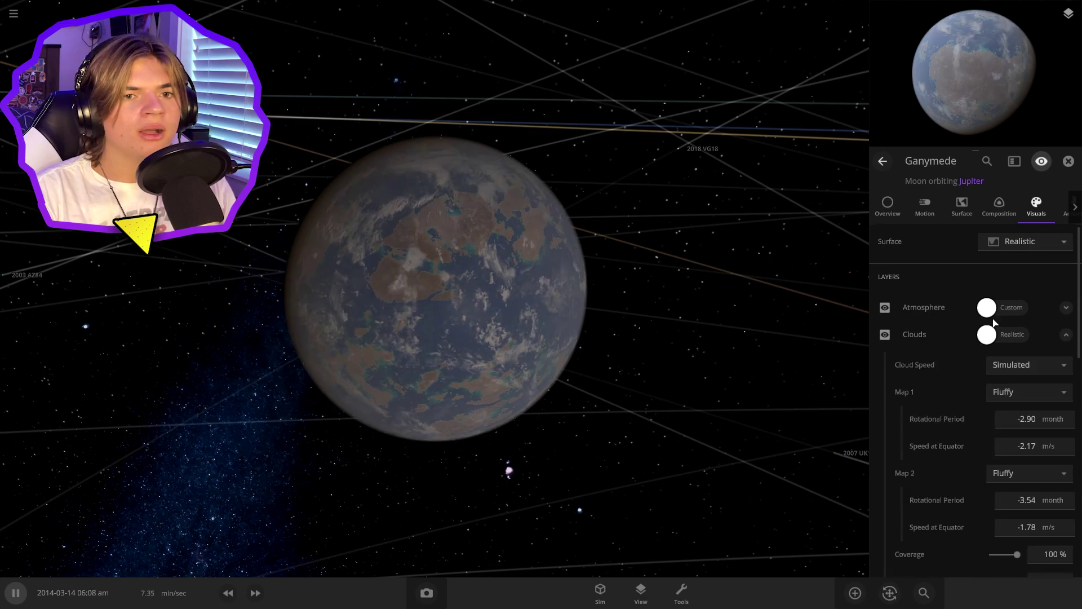
{"action": "left_click", "coordinate": [990, 314]}
{"action": "left_click_drag", "start_coordinate": [940, 402], "coordinate": [940, 355]}
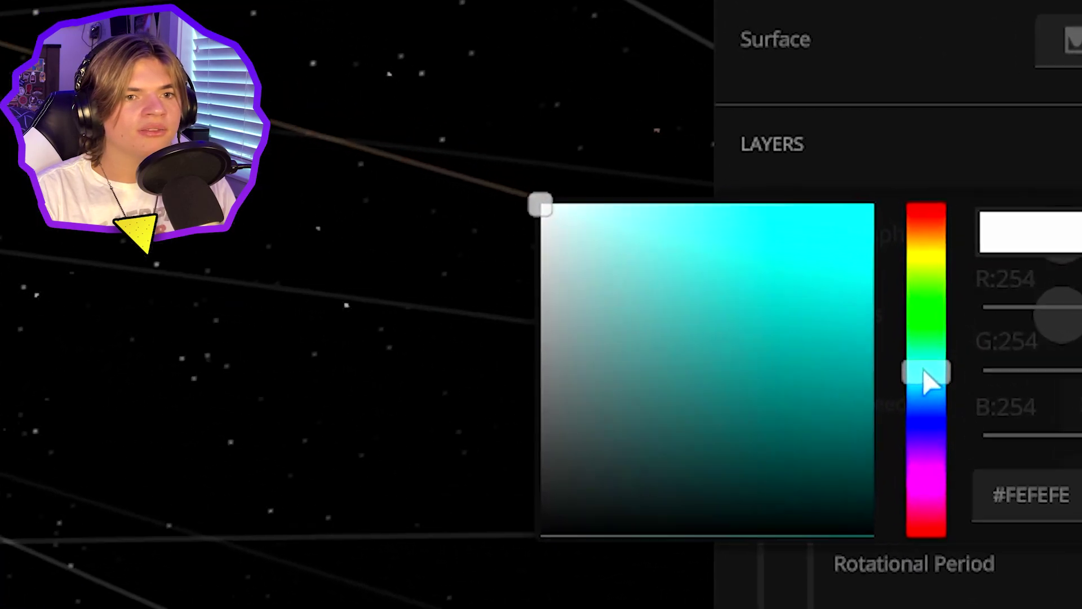
{"action": "mouse_move", "coordinate": [542, 206]}
{"action": "left_mouse_down"}
{"action": "mouse_move", "coordinate": [681, 190]}
{"action": "mouse_move", "coordinate": [568, 143]}
{"action": "left_mouse_up"}
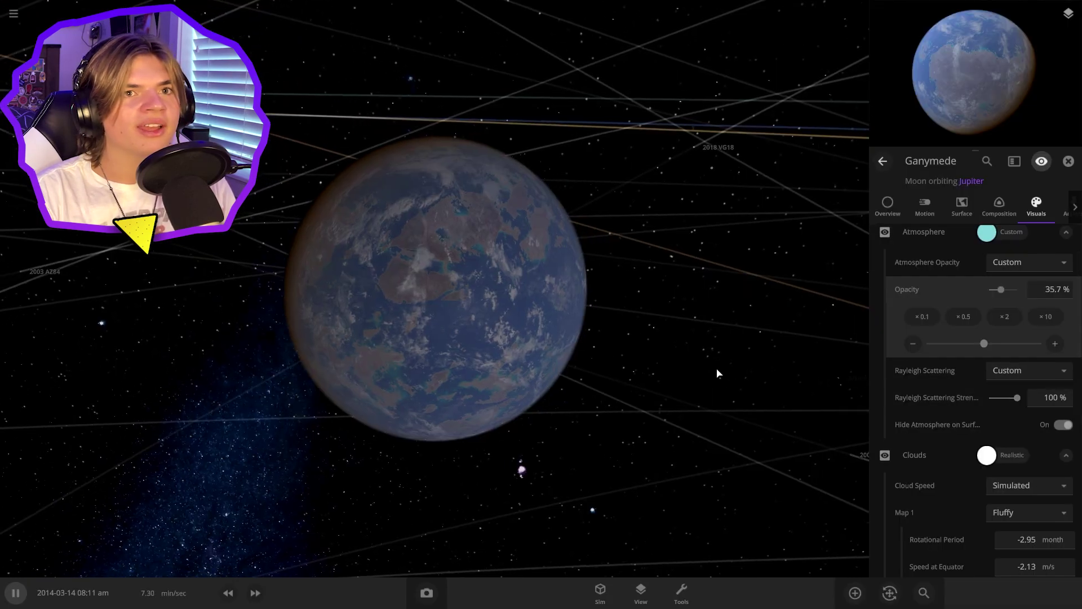
{"action": "scroll", "coordinate": [684, 374], "scroll_direction": "up", "scroll_amount": 2}
{"action": "left_click_drag", "start_coordinate": [717, 373], "coordinate": [650, 309]}
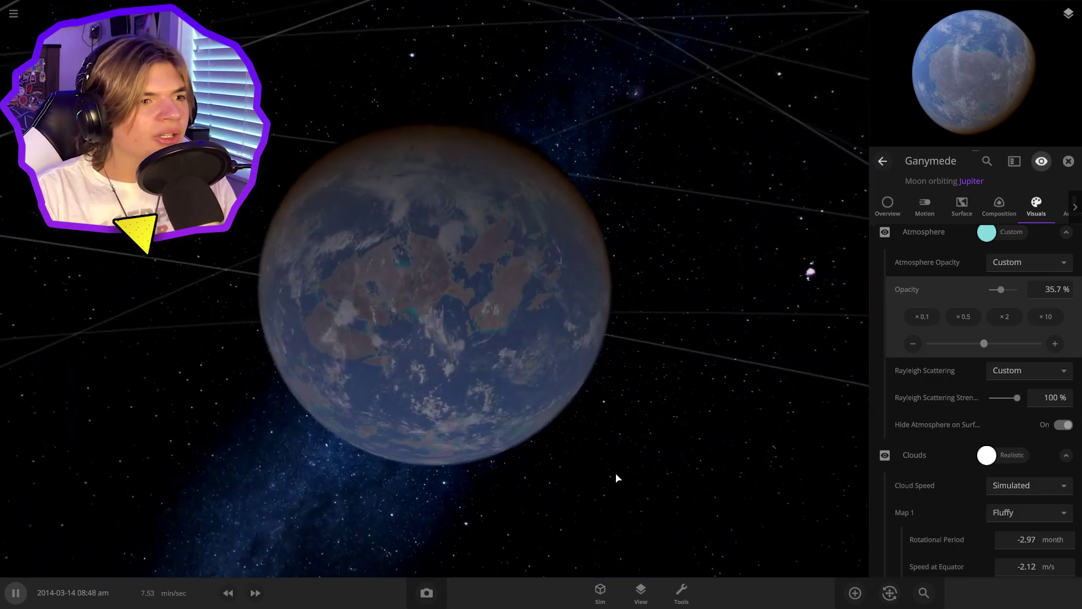
{"action": "scroll", "coordinate": [760, 475], "scroll_direction": "up", "scroll_amount": 3}
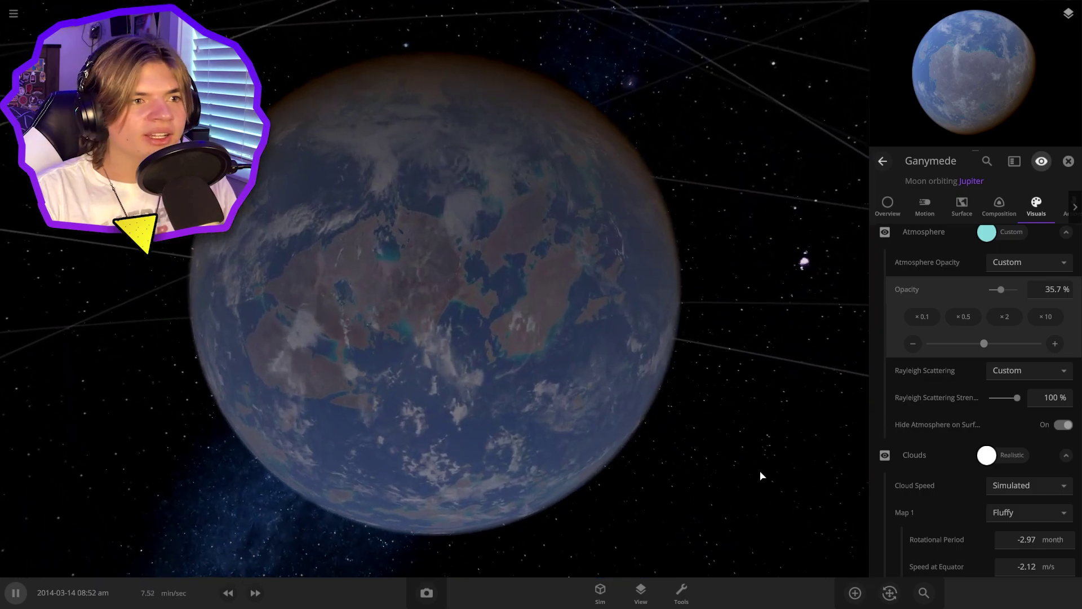
Try 1000 atmosphere layers under Ganymede's infrared emissivity, speed up the simulation to warm the surface, and settle on 55 layers.
{"action": "left_click", "coordinate": [962, 206]}
{"action": "scroll", "coordinate": [958, 395], "scroll_direction": "down", "scroll_amount": 5}
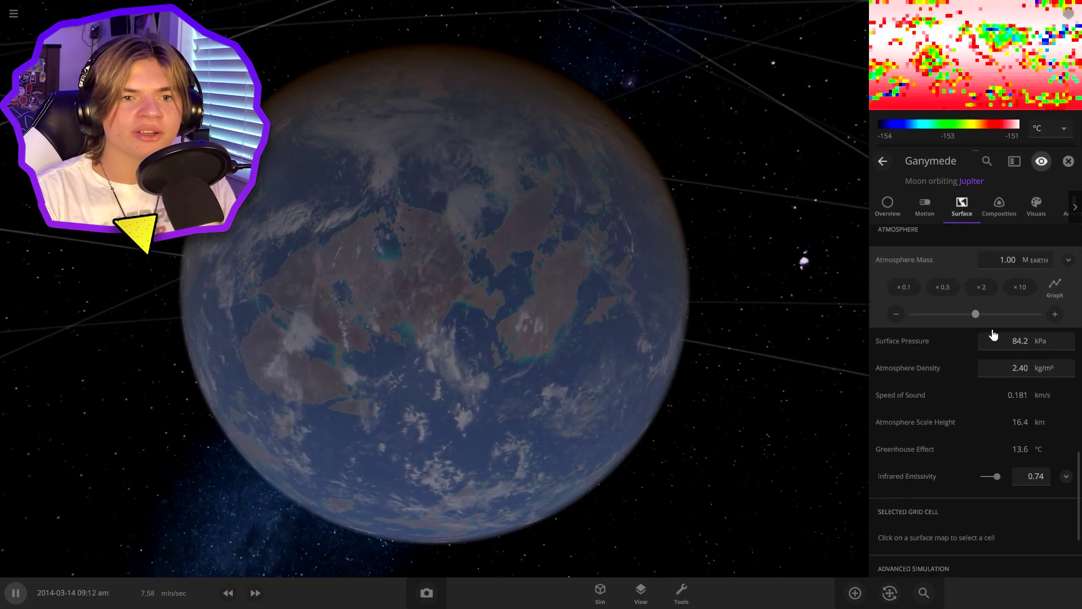
{"action": "left_click", "coordinate": [1066, 476]}
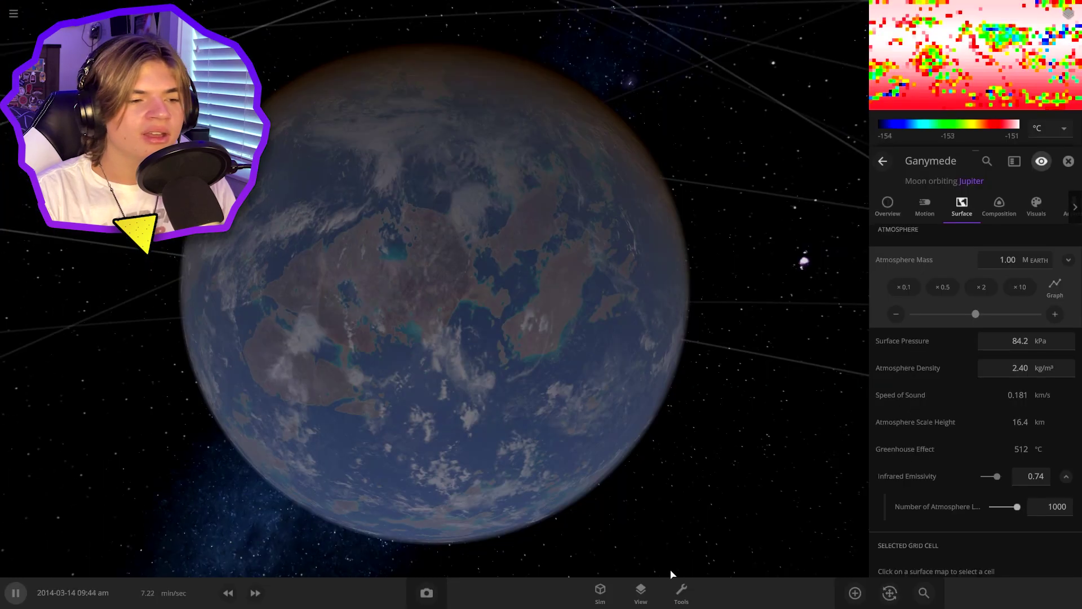
{"action": "left_click", "coordinate": [257, 593]}
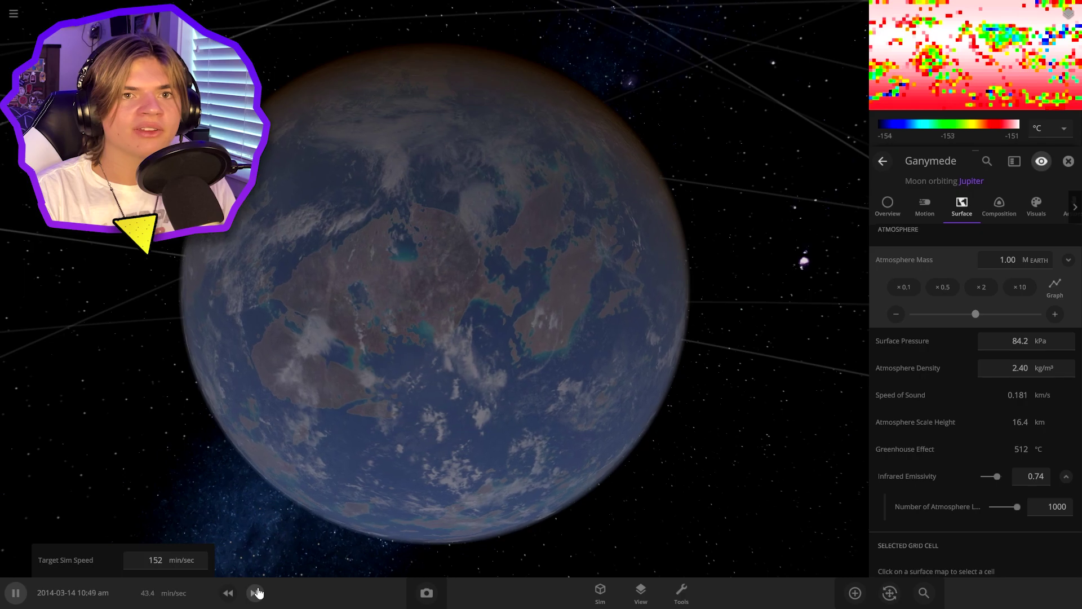
{"action": "left_click", "coordinate": [257, 592]}
{"action": "left_click", "coordinate": [257, 592]}
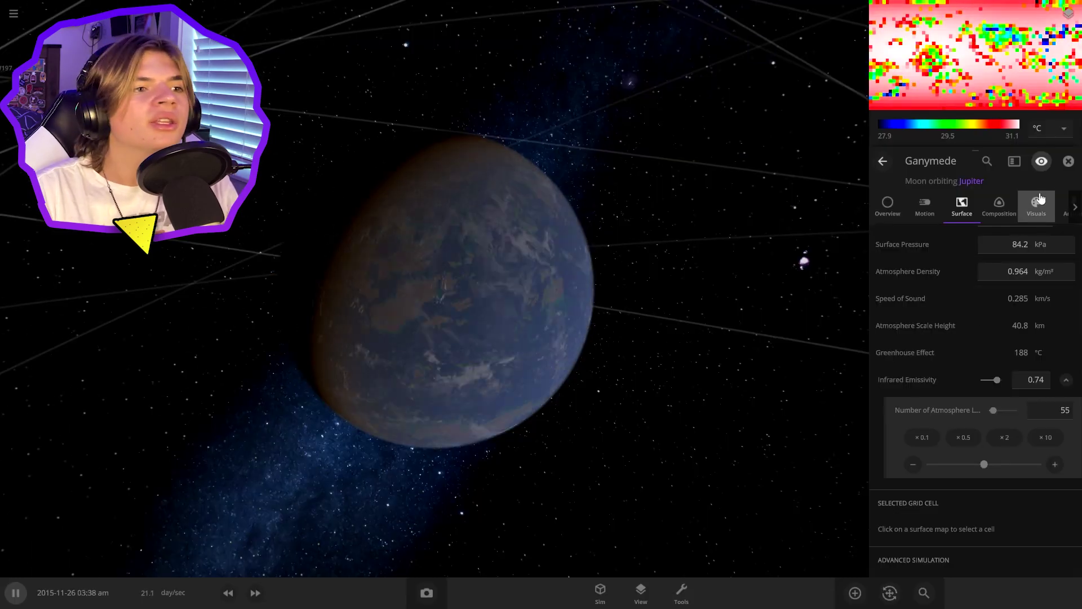
Slow the simulation to a target speed of 11.5 min/sec and look over Ganymede's surface up close.
{"action": "left_click", "coordinate": [228, 593]}
{"action": "scroll", "coordinate": [611, 500], "scroll_direction": "up", "scroll_amount": 3}
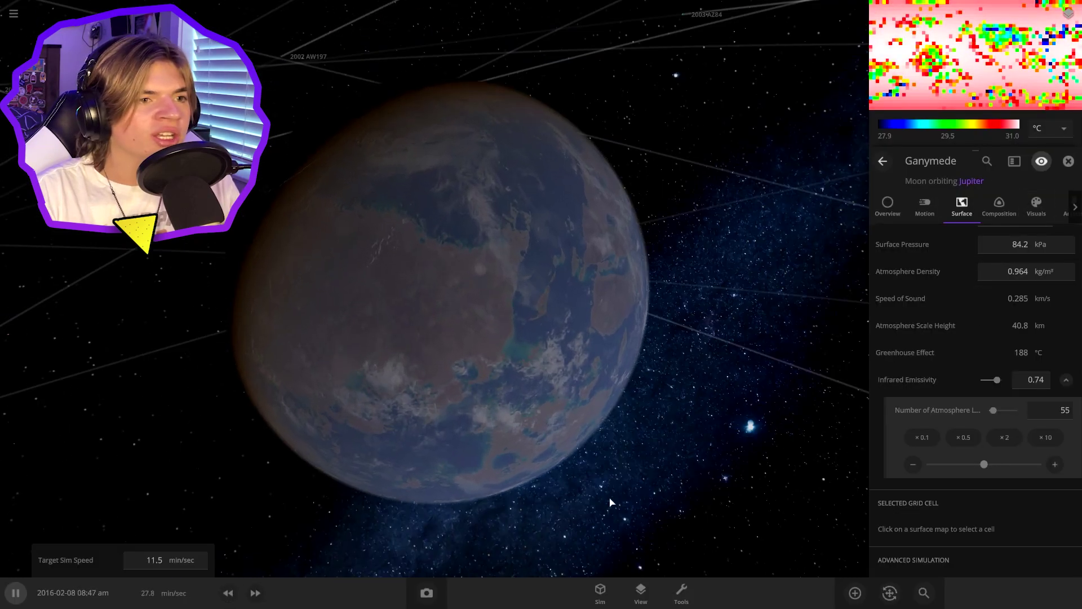
{"action": "left_click_drag", "start_coordinate": [611, 500], "coordinate": [474, 428]}
{"action": "scroll", "coordinate": [549, 340], "scroll_direction": "down", "scroll_amount": 1}
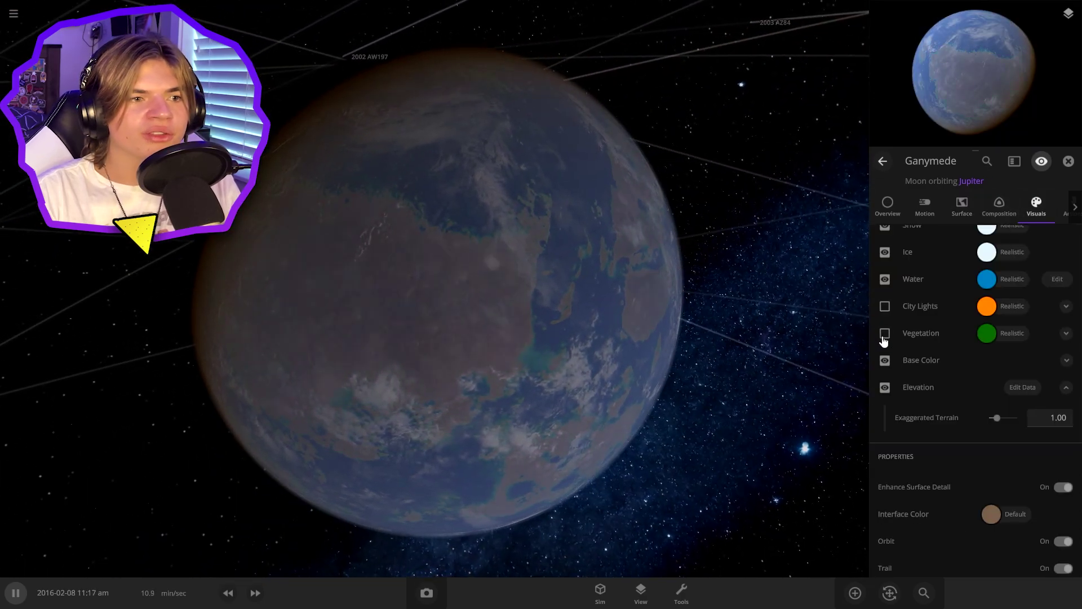
Switch Ganymede's base color source to Elevation and give the High terrain a custom dark brown.
{"action": "left_click", "coordinate": [1066, 361]}
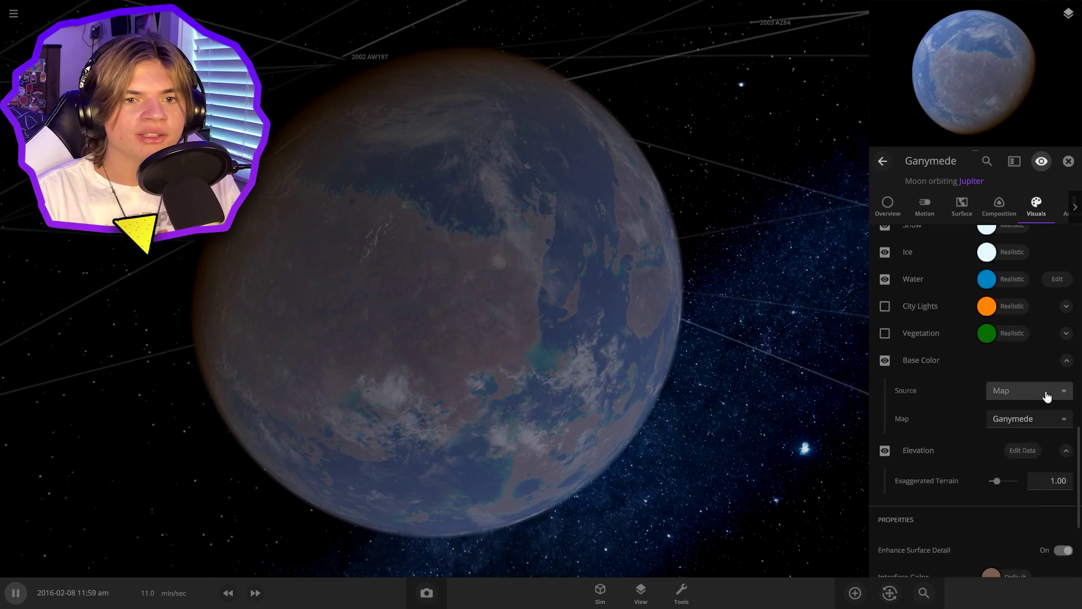
{"action": "left_click", "coordinate": [1014, 419]}
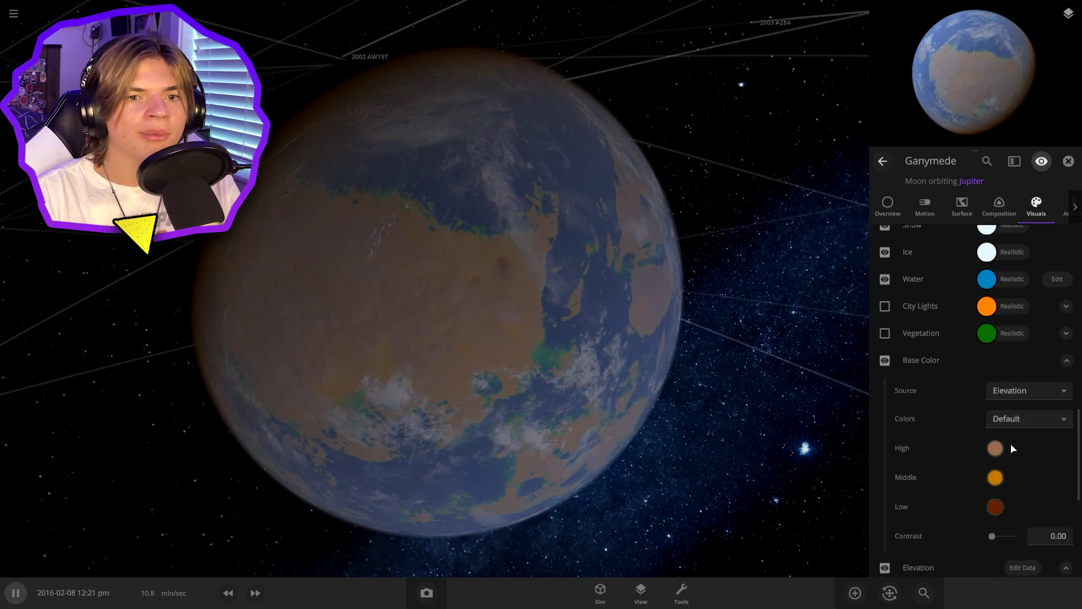
{"action": "left_click", "coordinate": [995, 449]}
{"action": "left_click", "coordinate": [938, 455]}
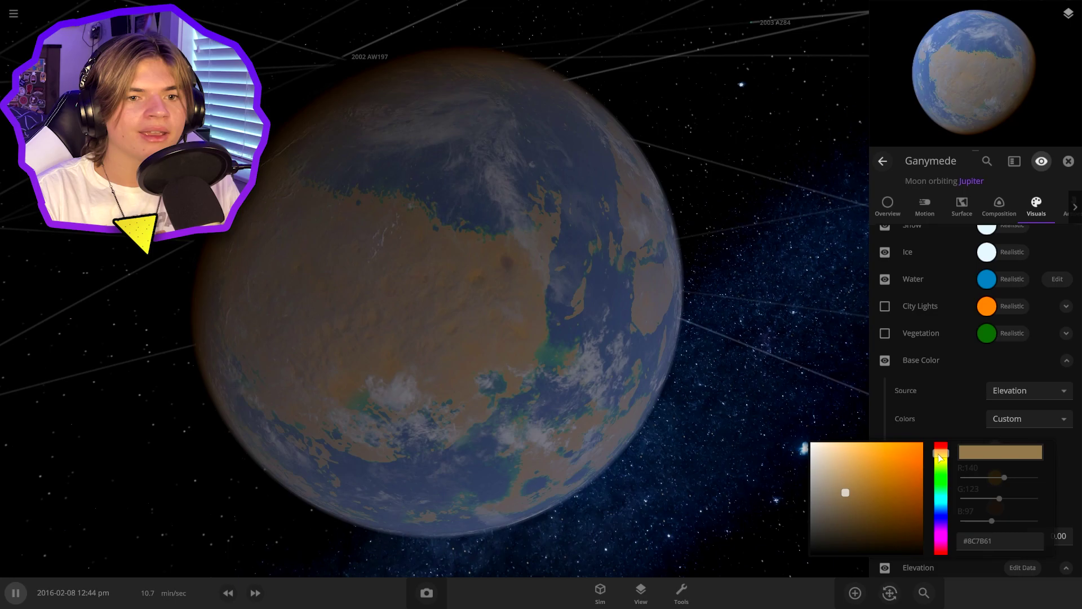
{"action": "left_click_drag", "start_coordinate": [909, 500], "coordinate": [909, 520]}
{"action": "left_click", "coordinate": [1027, 486]}
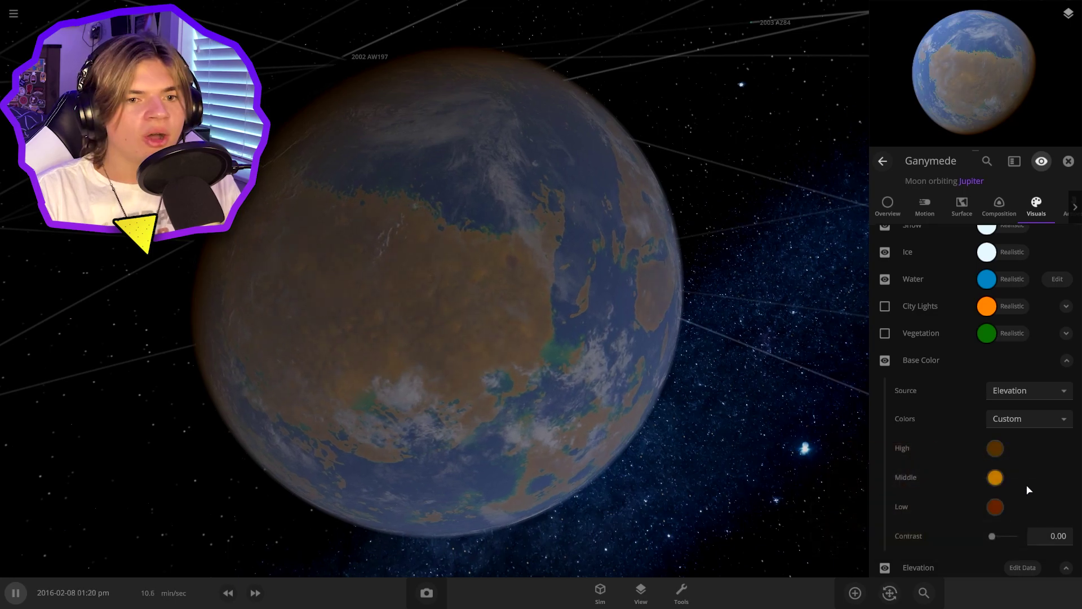
Recolour the elevation-based terrain with orange for High, bright blue for Middle and dark blue for Low.
{"action": "left_click", "coordinate": [995, 478]}
{"action": "left_click", "coordinate": [941, 505]}
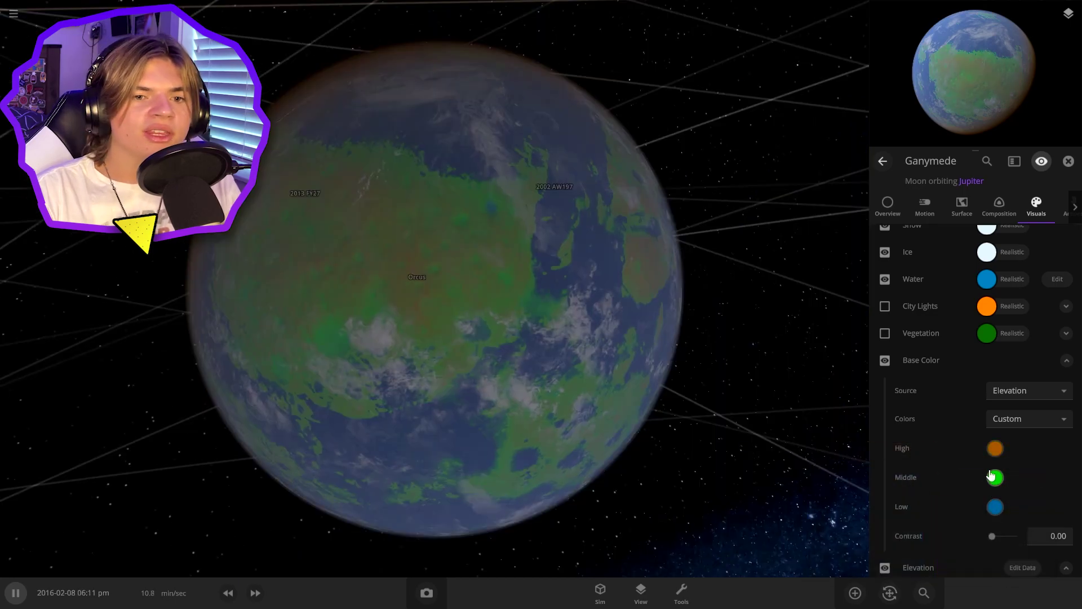
{"action": "left_click", "coordinate": [995, 478]}
{"action": "left_click_drag", "start_coordinate": [940, 505], "coordinate": [937, 534]}
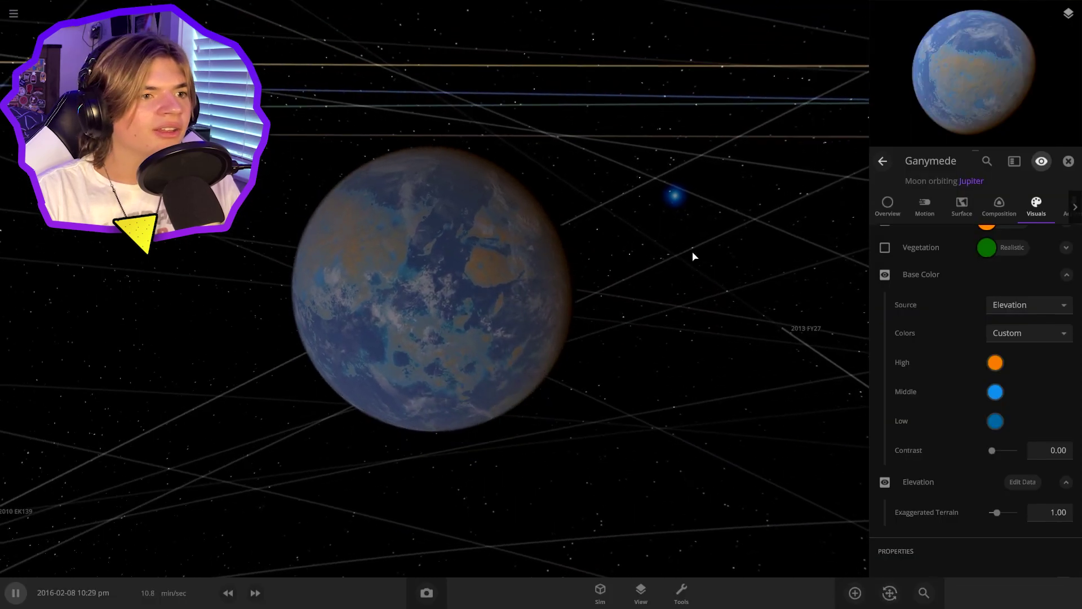
Give Ganymede's water a custom darker blue and turn on city lights, illuminated Always, with random seed 696969.
{"action": "left_click_drag", "start_coordinate": [693, 256], "coordinate": [947, 383]}
{"action": "scroll", "coordinate": [693, 353], "scroll_direction": "up", "scroll_amount": 2}
{"action": "scroll", "coordinate": [947, 384], "scroll_direction": "up", "scroll_amount": 3}
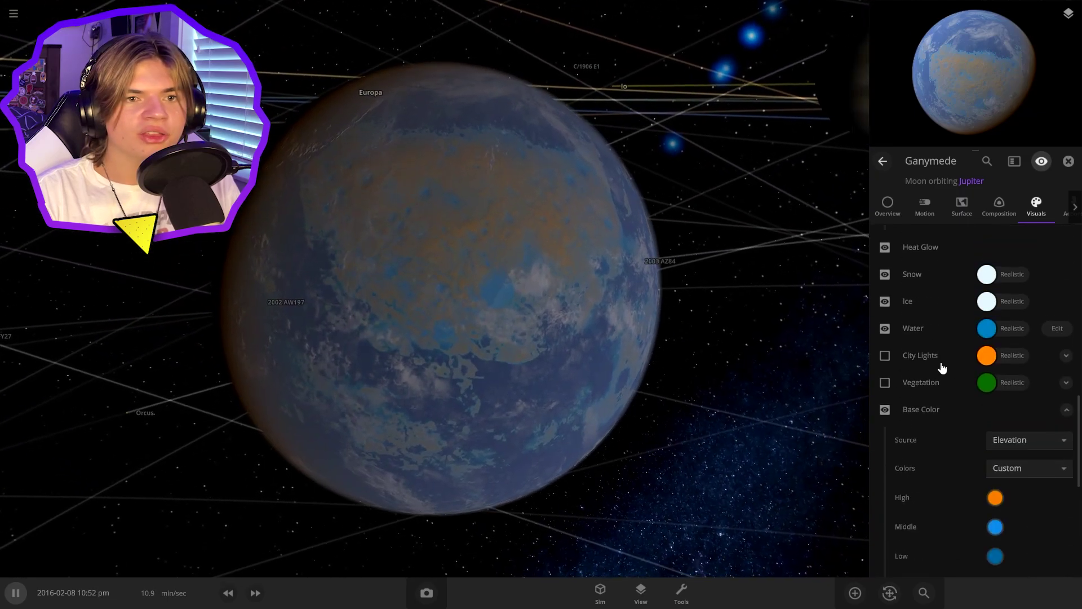
{"action": "left_click", "coordinate": [986, 328]}
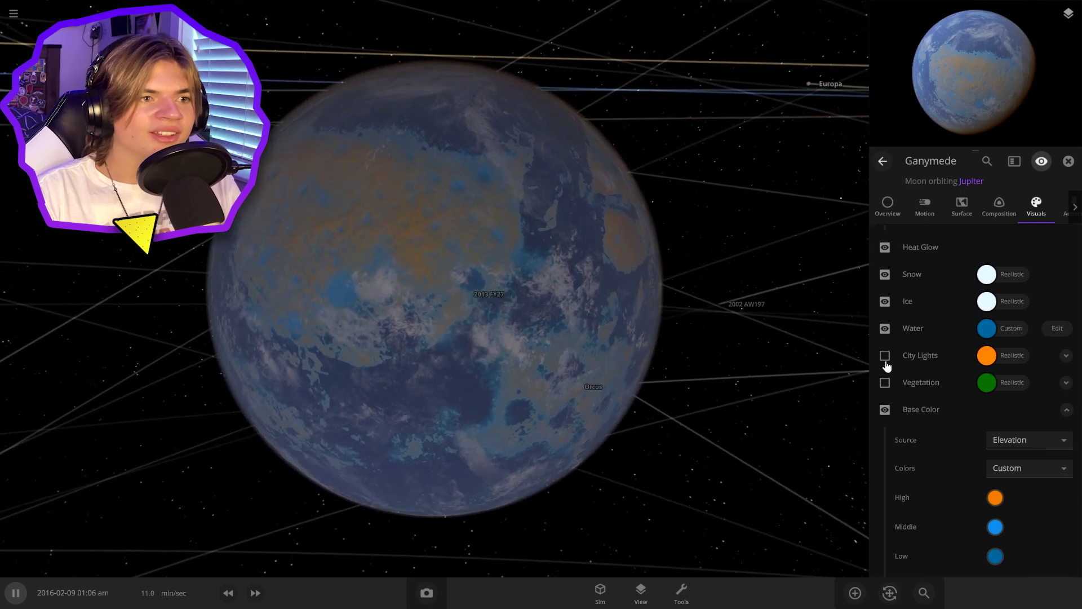
{"action": "left_click_drag", "start_coordinate": [741, 364], "coordinate": [358, 360]}
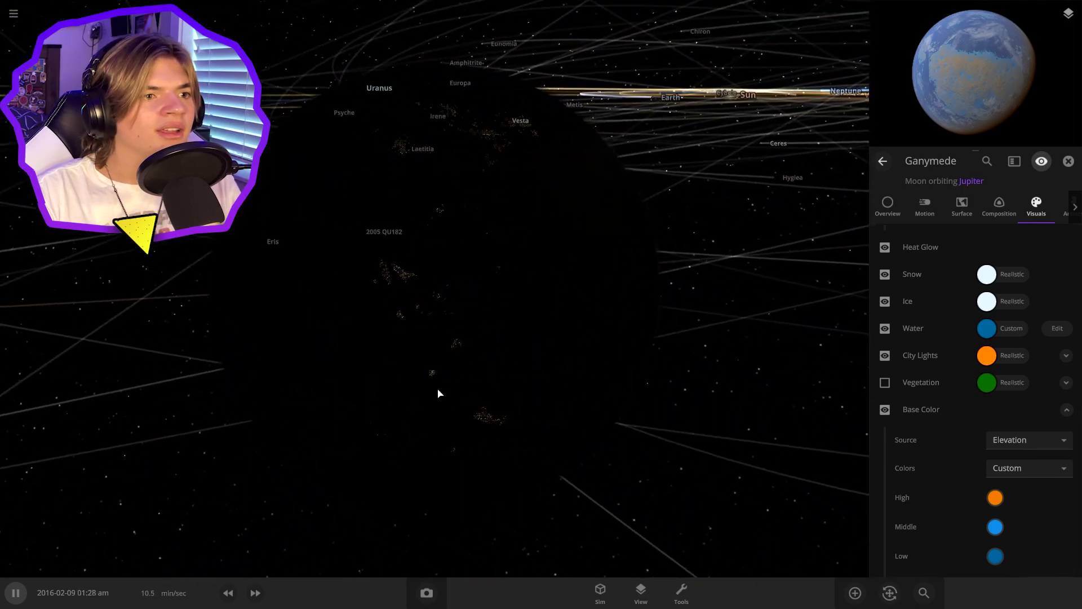
{"action": "left_click", "coordinate": [1065, 355]}
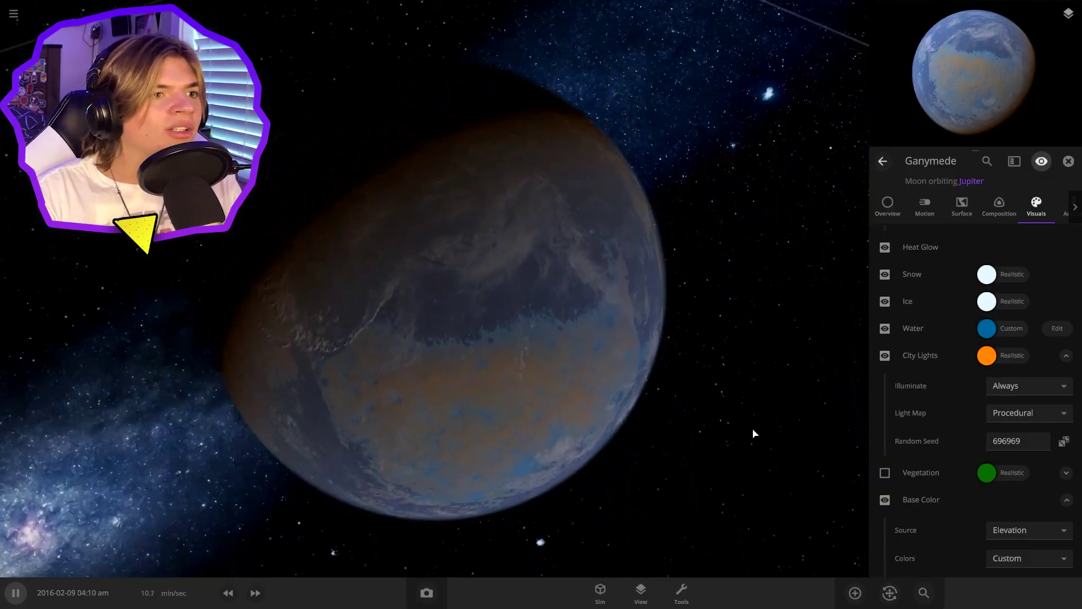
Paint an ice cap over Ganymede's north pole with Planetscaping, using a 329 km radius and a 4.00 km/s depth change rate.
{"action": "left_click", "coordinate": [683, 592]}
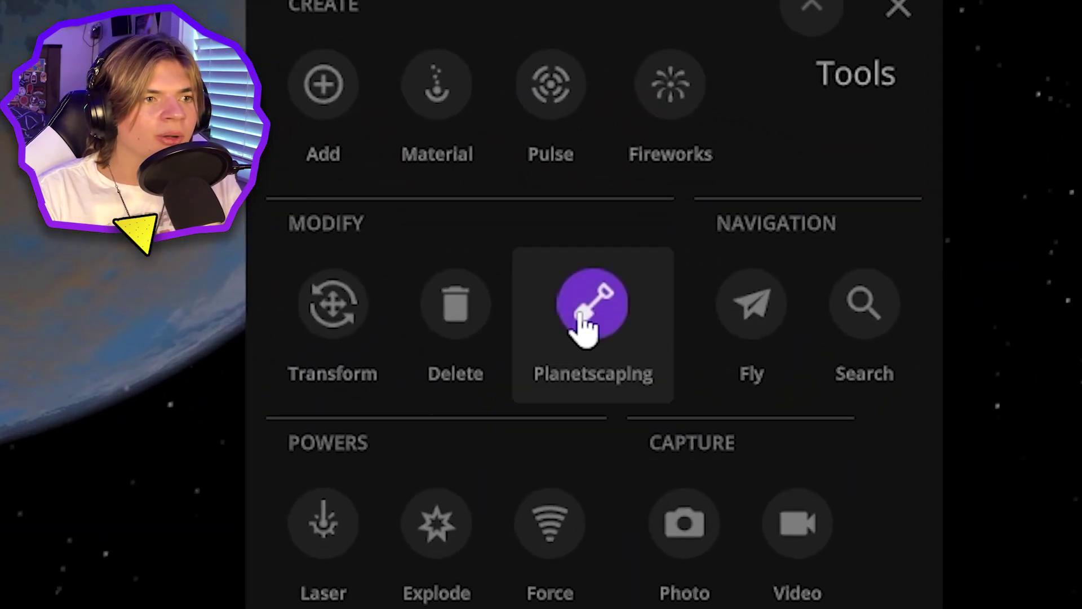
{"action": "left_click", "coordinate": [584, 327]}
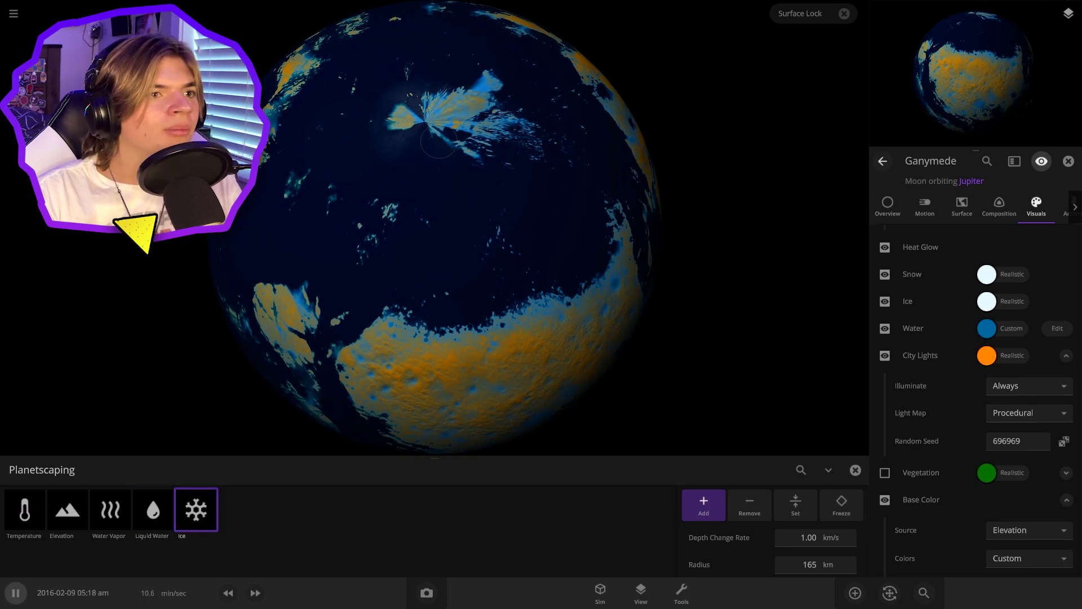
{"action": "scroll", "coordinate": [793, 560], "scroll_direction": "down", "scroll_amount": 2}
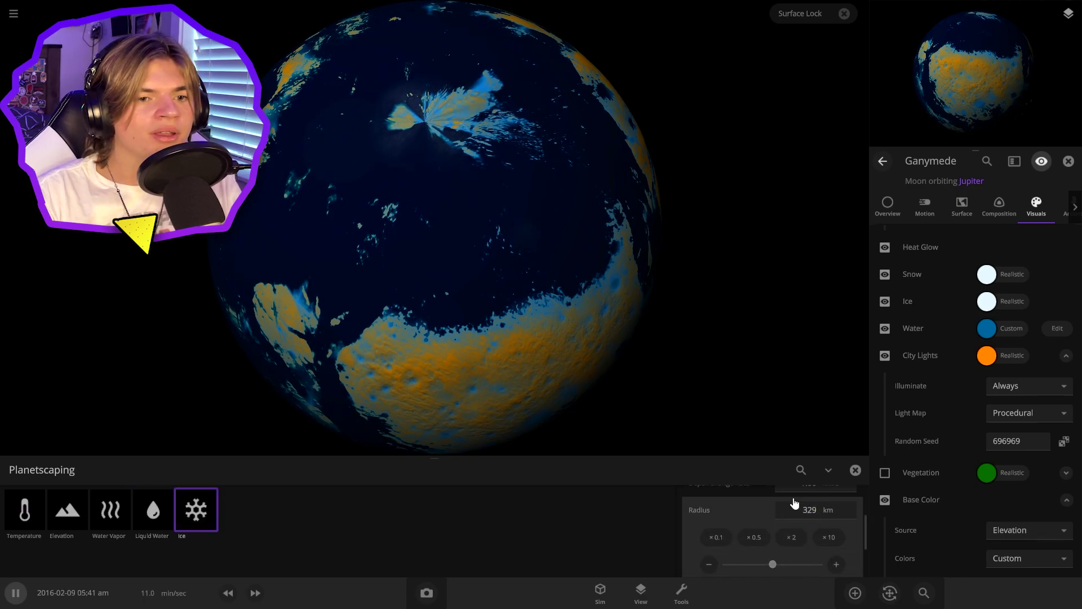
{"action": "mouse_move", "coordinate": [336, 195]}
{"action": "left_mouse_down"}
{"action": "mouse_move", "coordinate": [360, 186]}
{"action": "mouse_move", "coordinate": [321, 162]}
{"action": "left_mouse_up"}
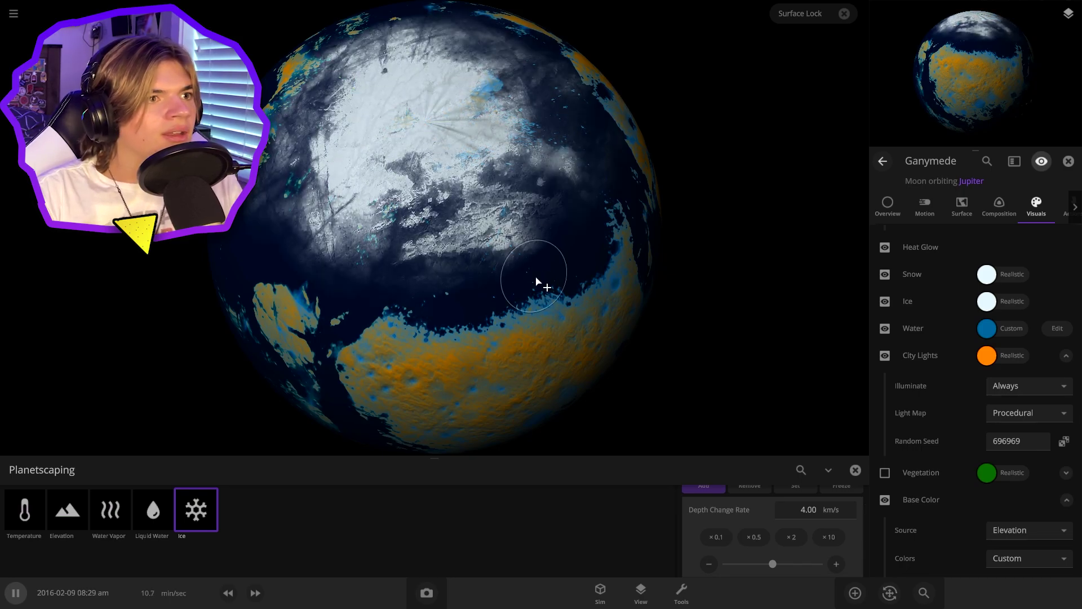
Paint a second ice cap over Ganymede's opposite pole, check the coverage from several sides, and leave Planetscaping.
{"action": "right_click_drag", "start_coordinate": [536, 278], "coordinate": [536, 87]}
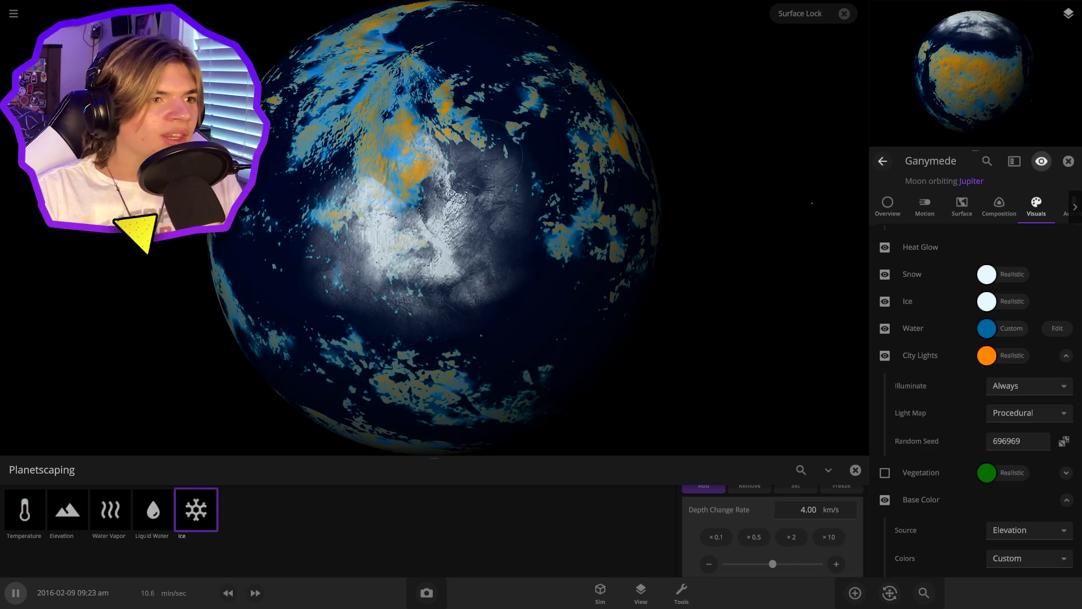
{"action": "right_click_drag", "start_coordinate": [434, 243], "coordinate": [570, 321]}
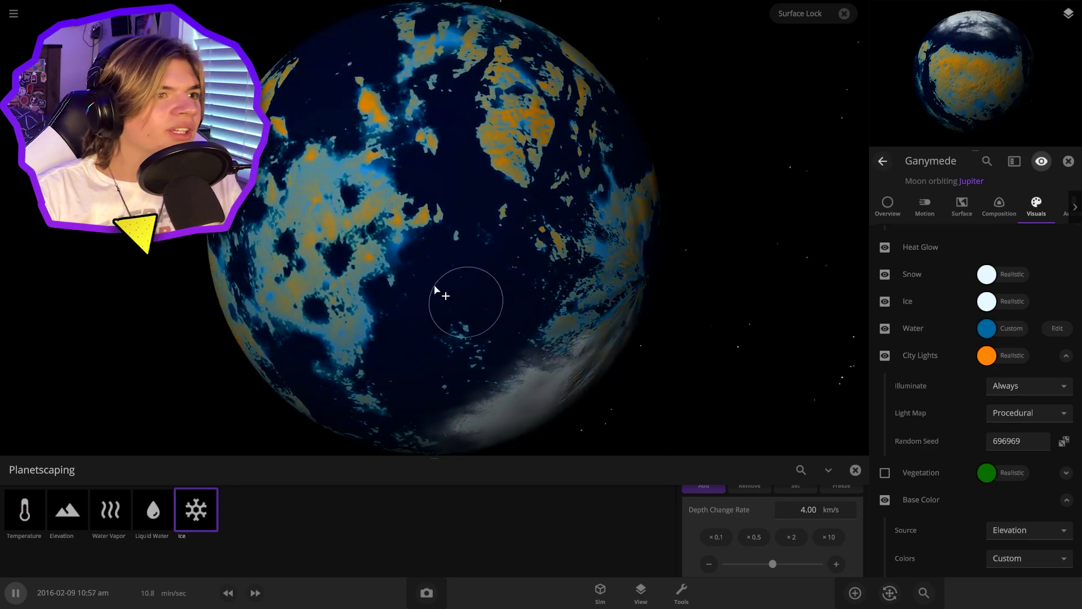
{"action": "right_click_drag", "start_coordinate": [363, 155], "coordinate": [595, 199]}
{"action": "right_click_drag", "start_coordinate": [363, 202], "coordinate": [617, 296]}
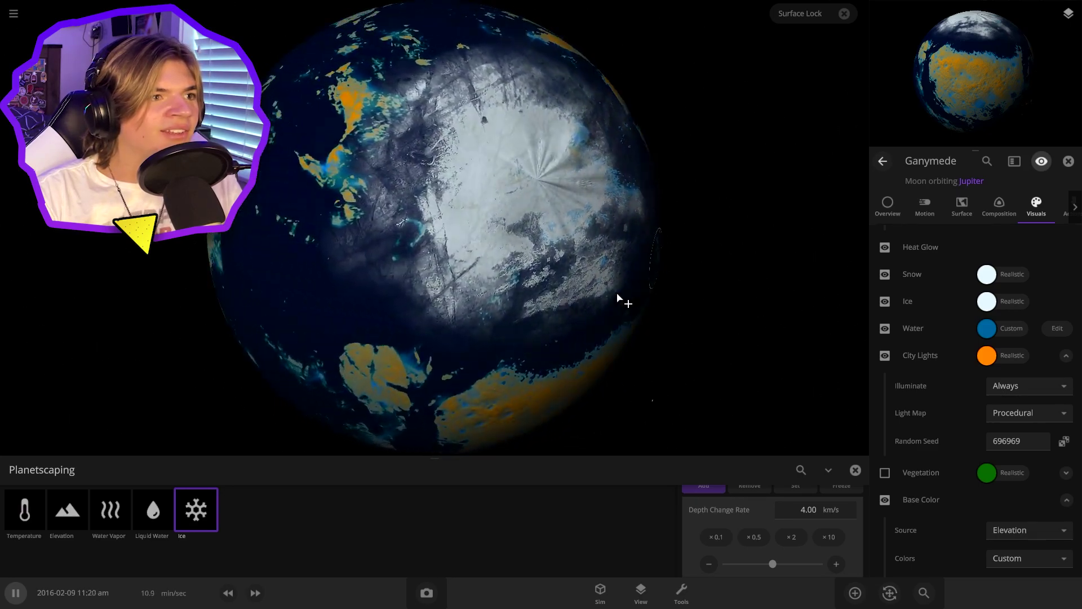
{"action": "key", "text": "Escape"}
Speed up the simulation to about 16 hour/sec, close Ganymede's properties, and view its night and day sides.
{"action": "right_click_drag", "start_coordinate": [571, 338], "coordinate": [254, 592]}
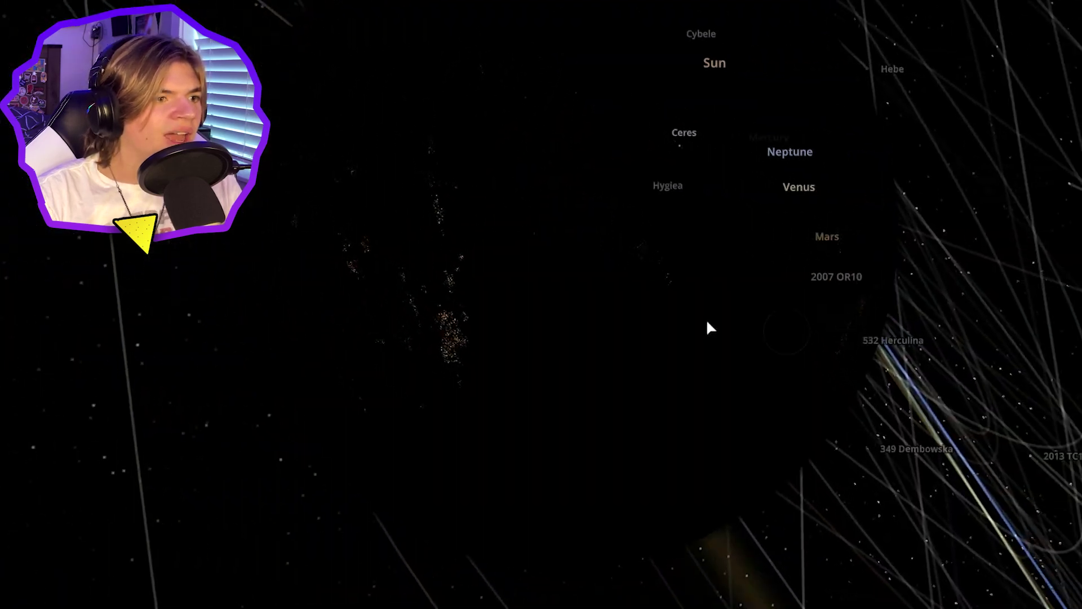
{"action": "right_click_drag", "start_coordinate": [707, 323], "coordinate": [466, 312]}
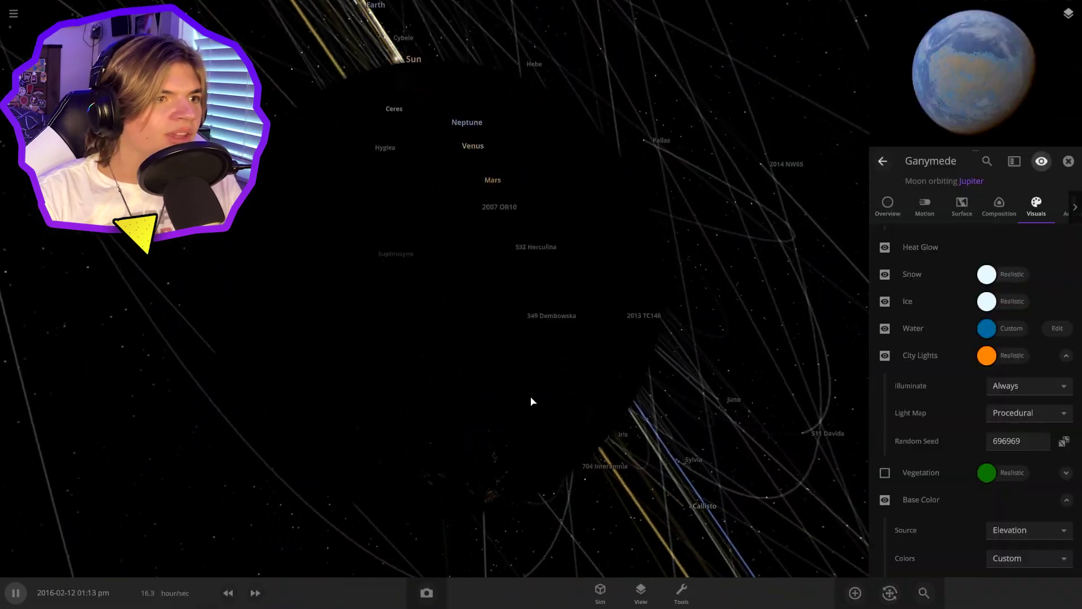
{"action": "left_click_drag", "start_coordinate": [698, 451], "coordinate": [425, 287]}
{"action": "left_click", "coordinate": [1068, 161]}
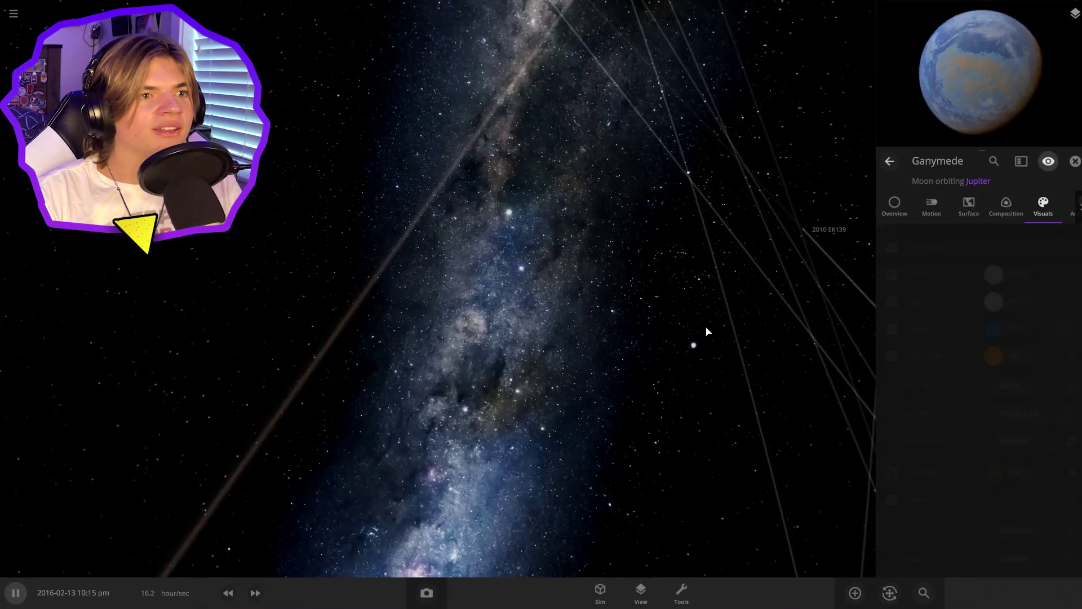
{"action": "left_click_drag", "start_coordinate": [708, 332], "coordinate": [633, 355]}
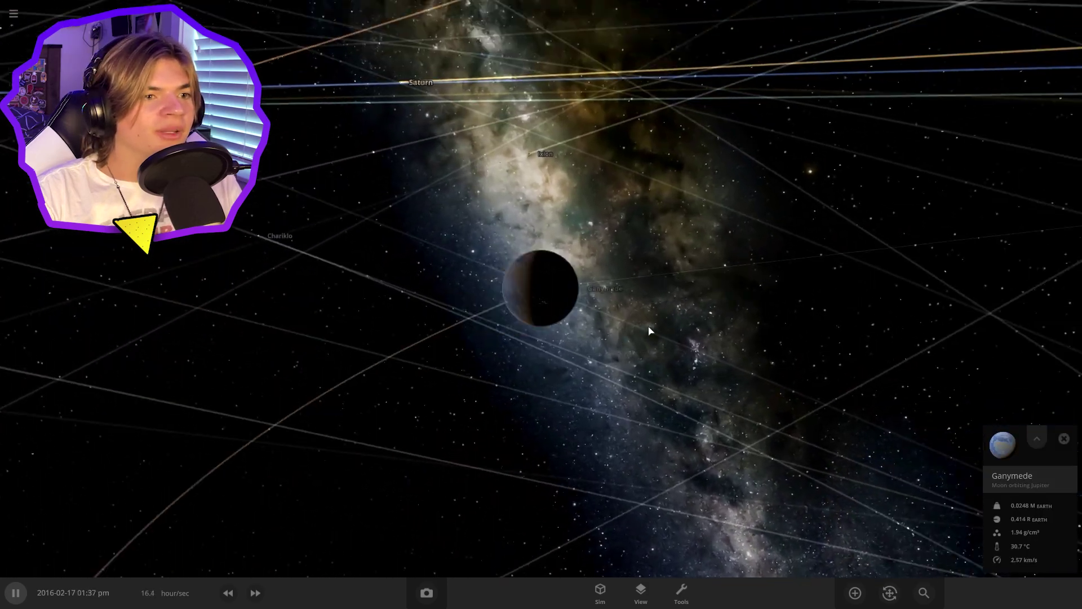
{"action": "left_click_drag", "start_coordinate": [649, 331], "coordinate": [560, 307]}
{"action": "scroll", "coordinate": [712, 343], "scroll_direction": "up", "scroll_amount": 5}
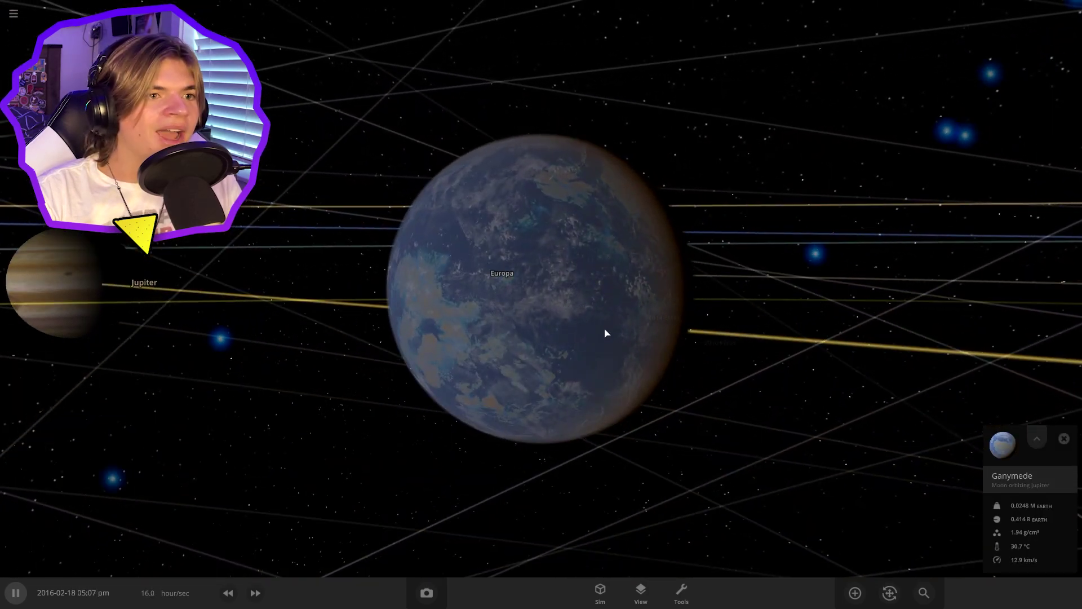
Pause the simulation and check Ganymede's Earth Similarity and Life Likelihood among its composition properties.
{"action": "left_click", "coordinate": [606, 333]}
{"action": "key", "text": "space"}
{"action": "left_click", "coordinate": [996, 213]}
{"action": "scroll", "coordinate": [981, 381], "scroll_direction": "down", "scroll_amount": 4}
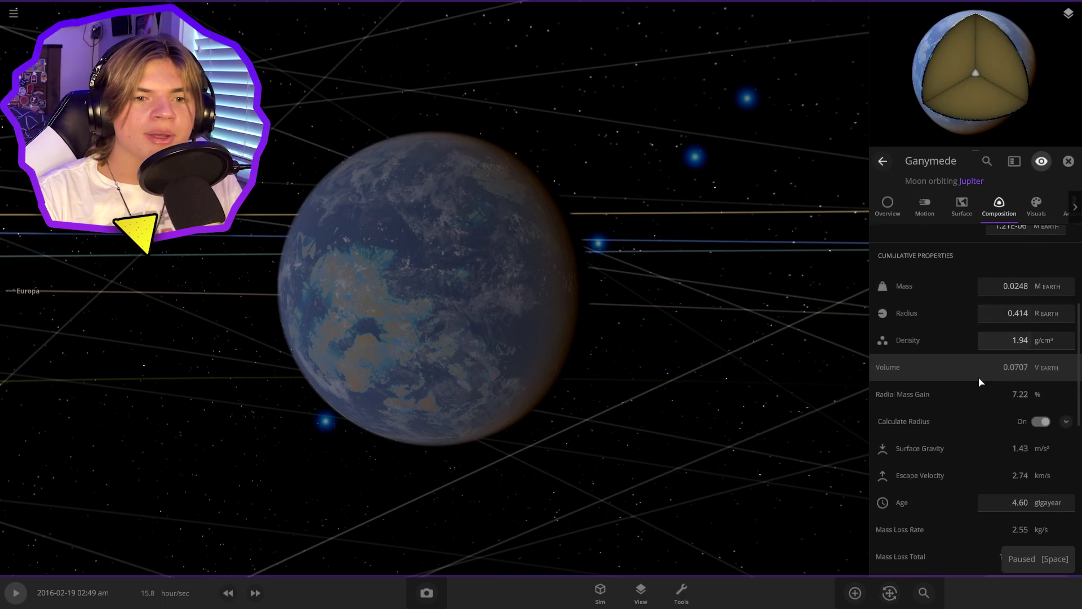
{"action": "scroll", "coordinate": [979, 382], "scroll_direction": "down", "scroll_amount": 6}
{"action": "mouse_move", "coordinate": [1008, 396]}
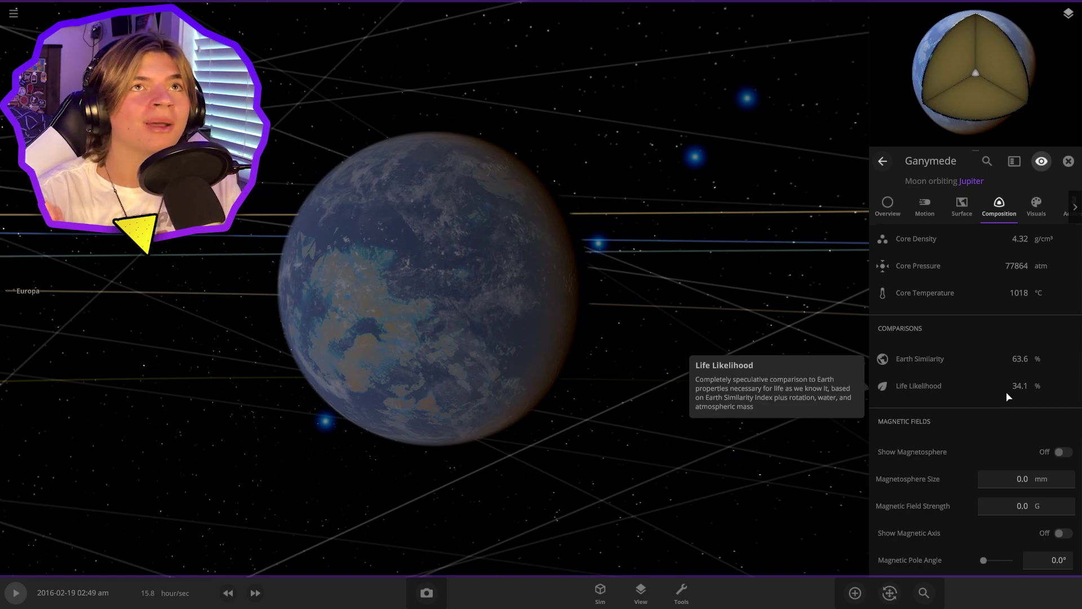
Give Ganymede a bright turquoise-green interface color in its visual properties.
{"action": "left_click", "coordinate": [1036, 208]}
{"action": "scroll", "coordinate": [937, 372], "scroll_direction": "down", "scroll_amount": 4}
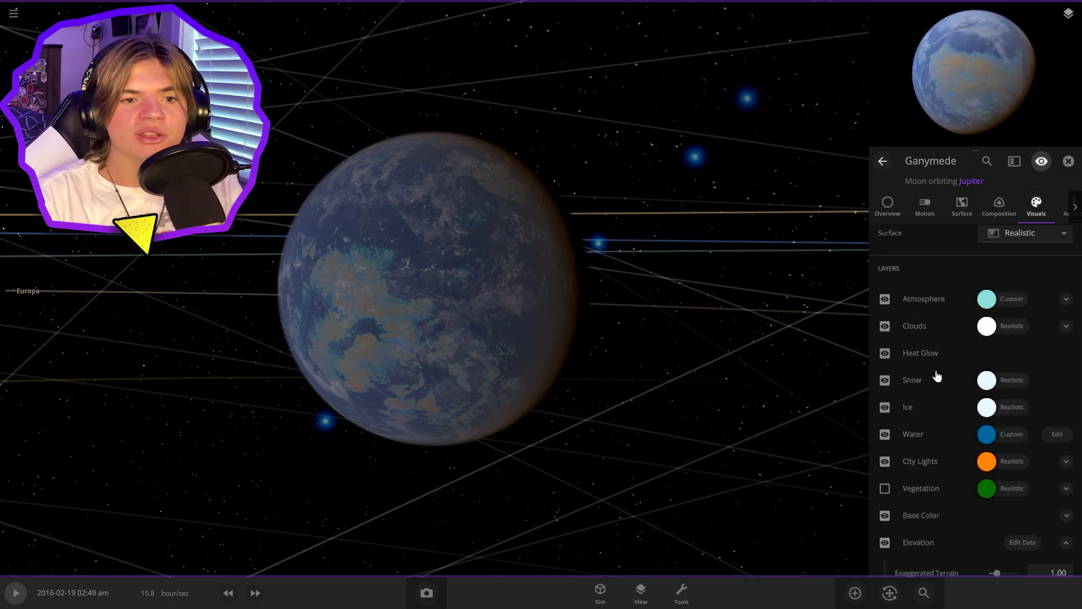
{"action": "scroll", "coordinate": [937, 370], "scroll_direction": "down", "scroll_amount": 3}
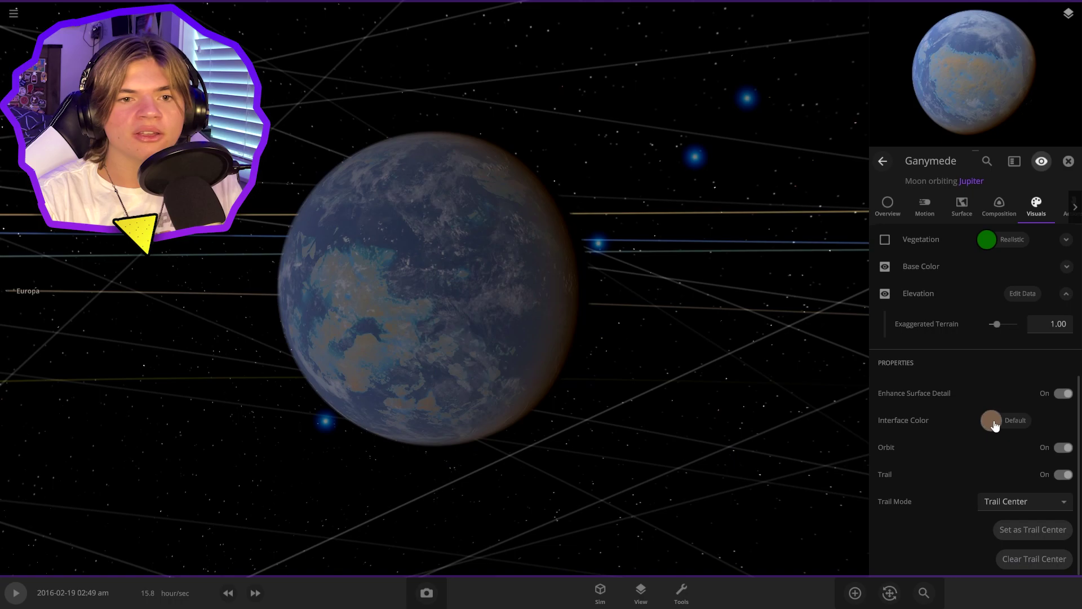
{"action": "left_click", "coordinate": [991, 420]}
{"action": "mouse_move", "coordinate": [942, 450]}
{"action": "left_mouse_down"}
{"action": "mouse_move", "coordinate": [950, 475]}
{"action": "mouse_move", "coordinate": [934, 466]}
{"action": "left_mouse_up"}
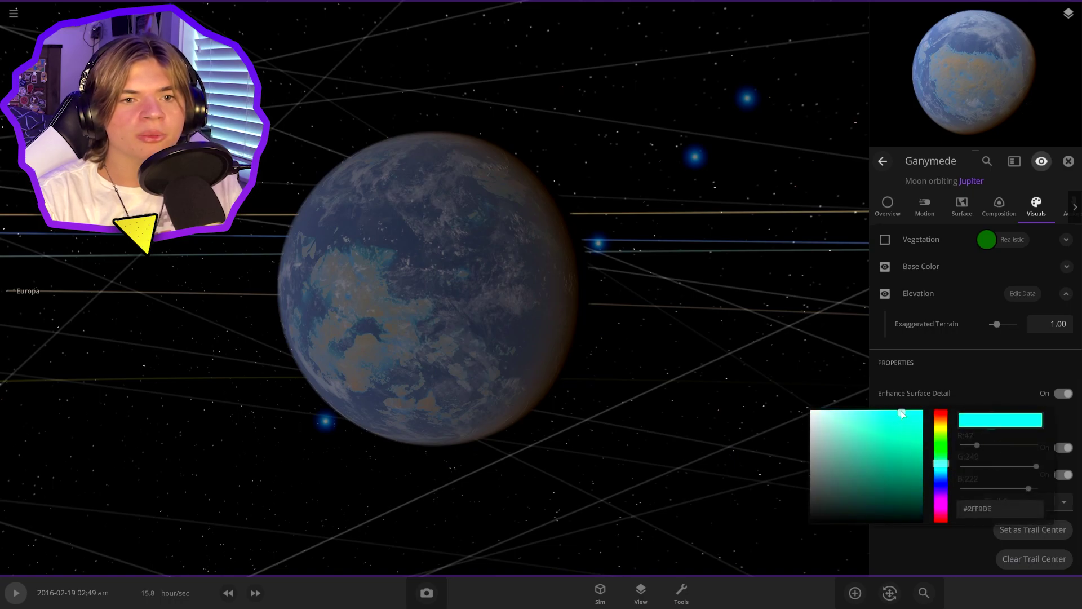
{"action": "left_click", "coordinate": [855, 374]}
Rename the moon Aqua Ganymede and save it as a reusable object.
{"action": "scroll", "coordinate": [898, 282], "scroll_direction": "up", "scroll_amount": 8}
{"action": "left_click", "coordinate": [887, 208]}
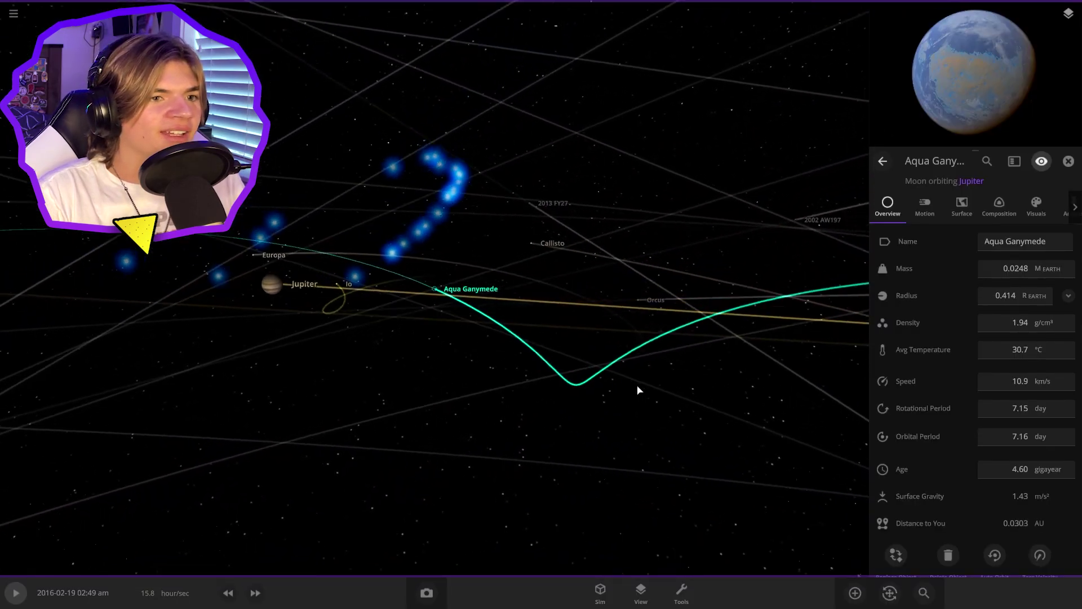
{"action": "left_click", "coordinate": [1063, 209]}
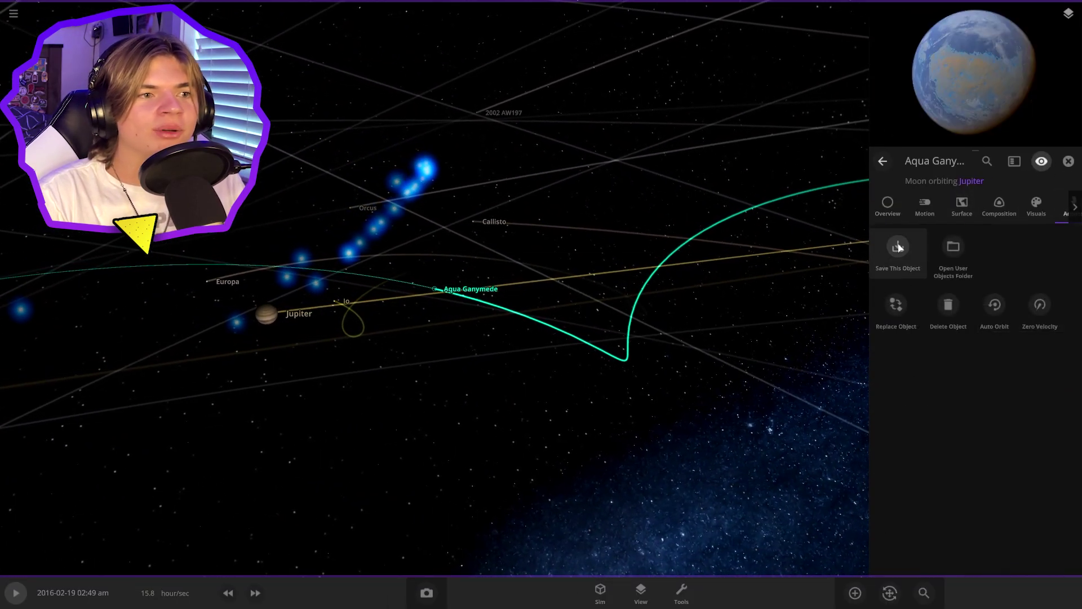
Open the simulation containing Better Jupiter and replace its original Ganymede with the saved Aqua Ganymede.
{"action": "left_click", "coordinate": [13, 13]}
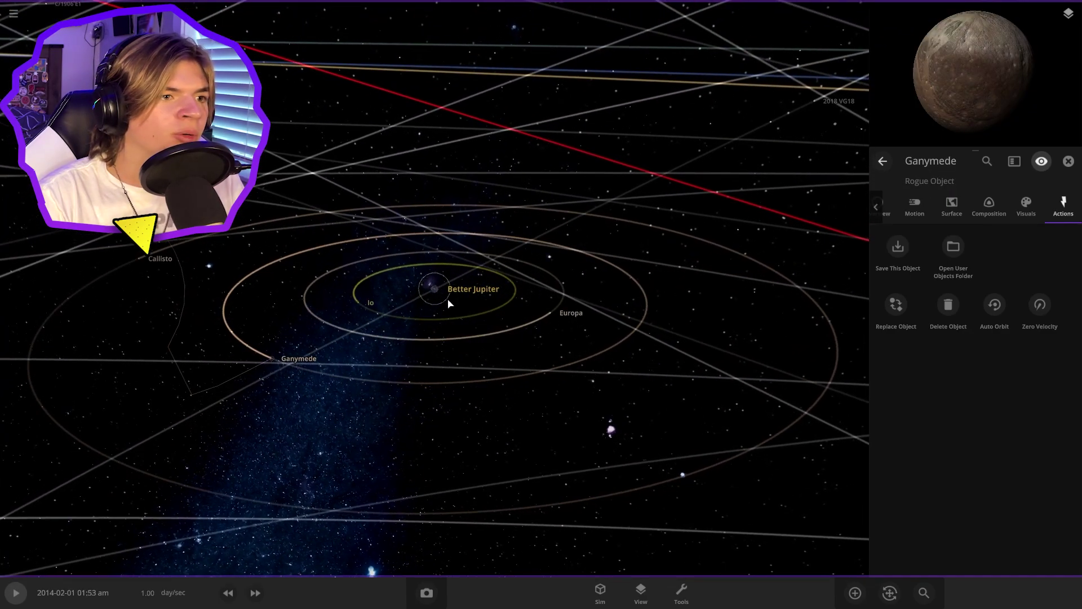
{"action": "double_click", "coordinate": [441, 290]}
{"action": "scroll", "coordinate": [494, 344], "scroll_direction": "down", "scroll_amount": 5}
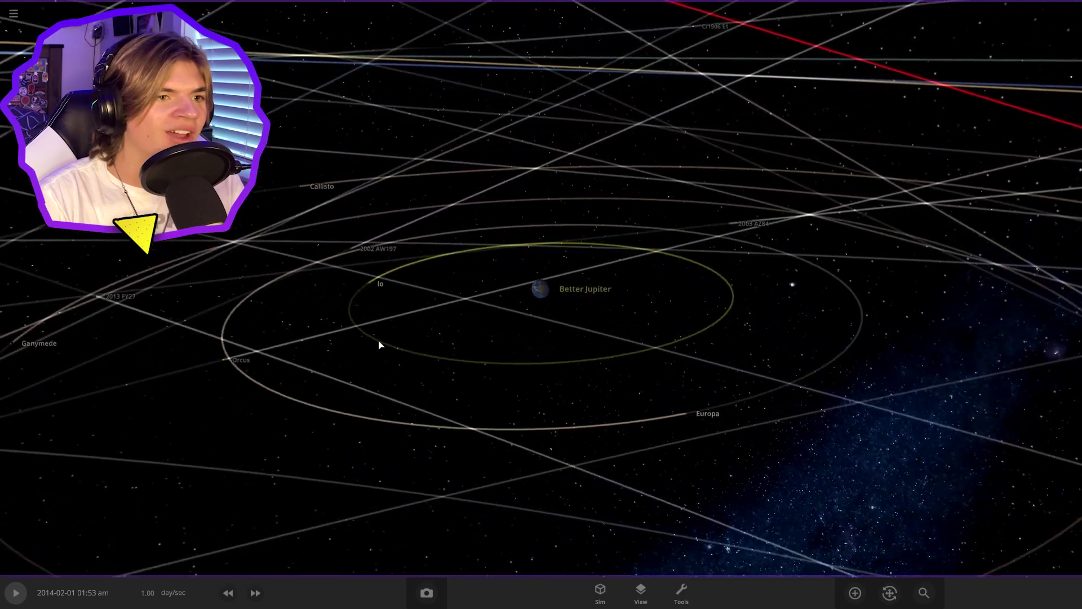
{"action": "left_click", "coordinate": [190, 355]}
{"action": "left_click_drag", "start_coordinate": [190, 356], "coordinate": [514, 292]}
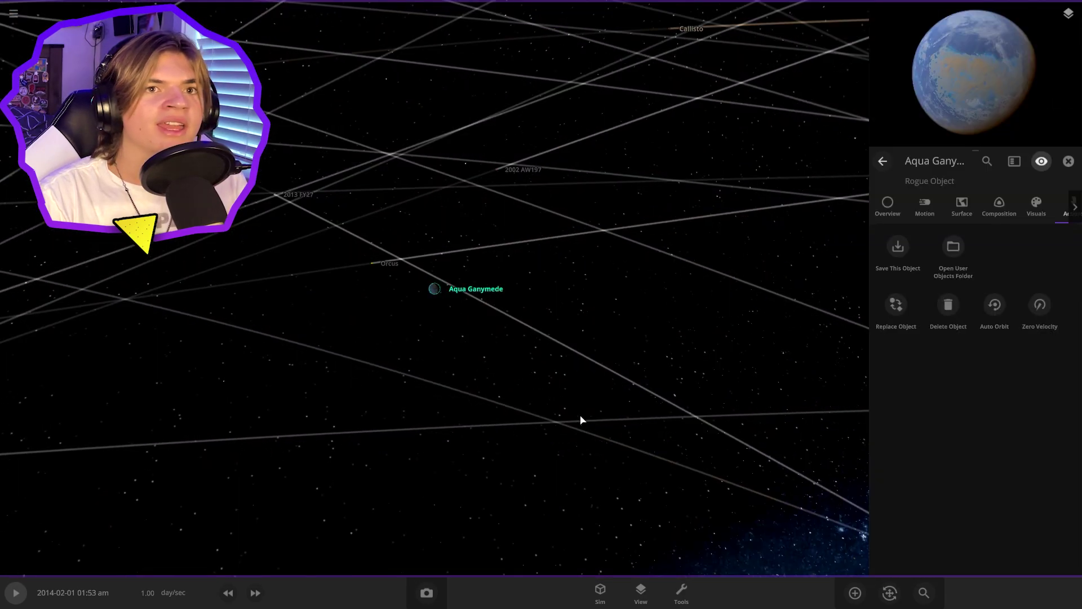
Inspect the placed Aqua Ganymede from several angles, both close up and from farther away.
{"action": "scroll", "coordinate": [573, 372], "scroll_direction": "down", "scroll_amount": 3}
{"action": "left_click_drag", "start_coordinate": [581, 419], "coordinate": [577, 367]}
{"action": "scroll", "coordinate": [577, 367], "scroll_direction": "up", "scroll_amount": 8}
{"action": "left_click_drag", "start_coordinate": [567, 309], "coordinate": [341, 380]}
{"action": "scroll", "coordinate": [341, 380], "scroll_direction": "down", "scroll_amount": 2}
{"action": "scroll", "coordinate": [342, 379], "scroll_direction": "down", "scroll_amount": 10}
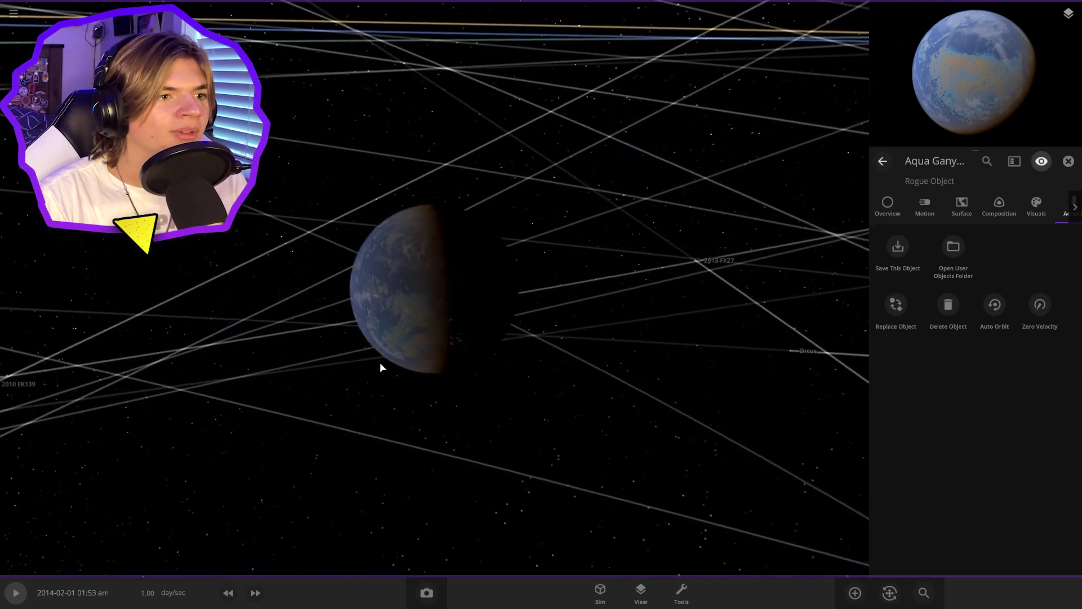